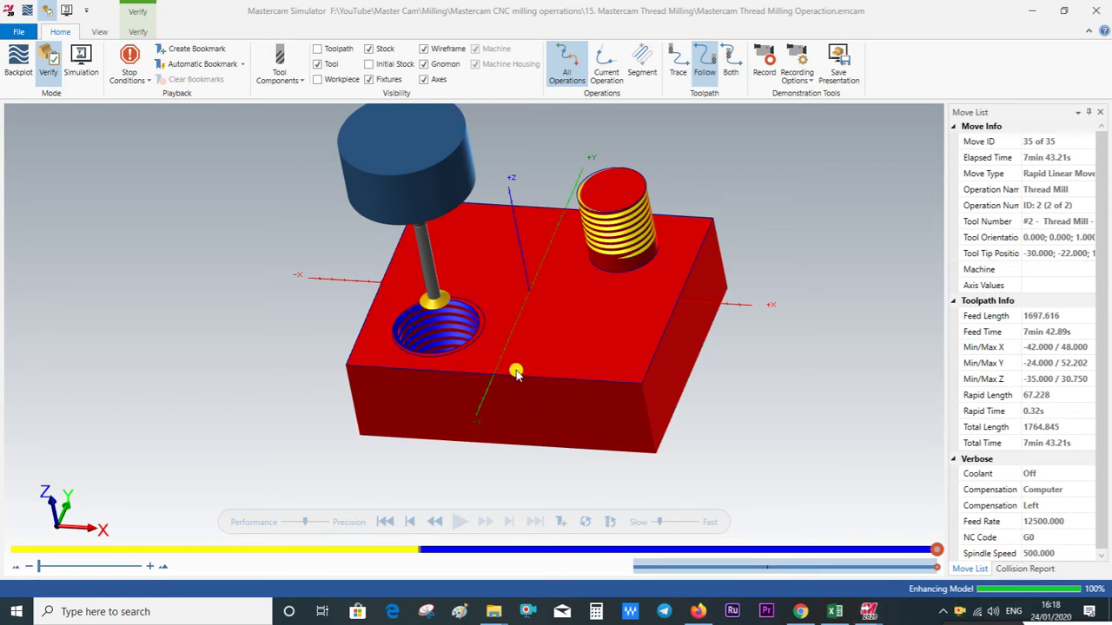
Step: Orbit and zoom the simulated part to inspect the cut hole and boss threads
{"action": "mouse_move", "coordinate": [515, 372]}
{"action": "middle_mouse_down"}
{"action": "mouse_move", "coordinate": [502, 361]}
{"action": "mouse_move", "coordinate": [547, 341]}
{"action": "mouse_move", "coordinate": [509, 320]}
{"action": "mouse_move", "coordinate": [472, 327]}
{"action": "mouse_move", "coordinate": [509, 341]}
{"action": "mouse_move", "coordinate": [494, 373]}
{"action": "mouse_move", "coordinate": [492, 356]}
{"action": "mouse_move", "coordinate": [503, 362]}
{"action": "mouse_move", "coordinate": [489, 359]}
{"action": "mouse_move", "coordinate": [504, 345]}
{"action": "mouse_move", "coordinate": [500, 370]}
{"action": "middle_mouse_up"}
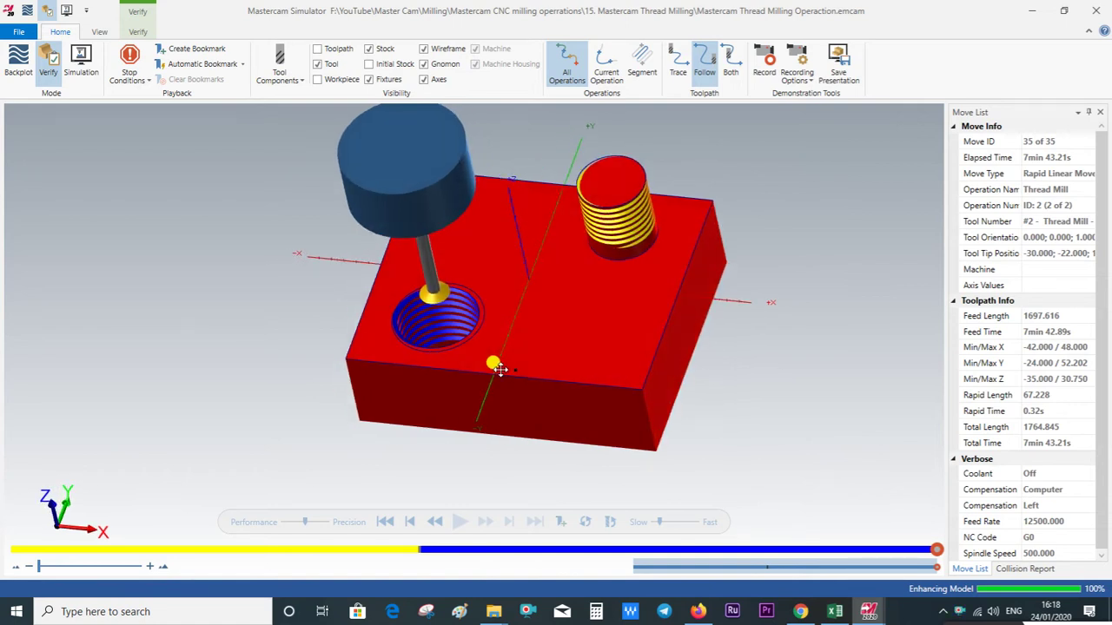
{"action": "scroll", "coordinate": [421, 322], "scroll_direction": "up", "scroll_amount": 2}
{"action": "scroll", "coordinate": [420, 322], "scroll_direction": "down", "scroll_amount": 1}
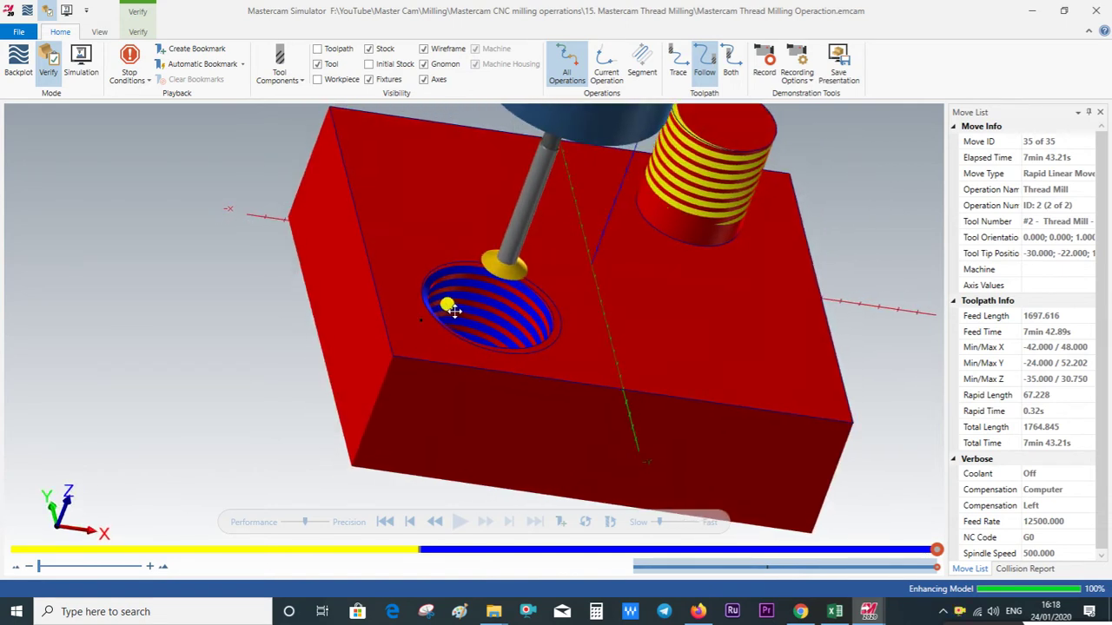
{"action": "scroll", "coordinate": [420, 320], "scroll_direction": "down", "scroll_amount": 1}
{"action": "scroll", "coordinate": [419, 316], "scroll_direction": "down", "scroll_amount": 1}
{"action": "middle_click_drag", "start_coordinate": [418, 313], "coordinate": [399, 310]}
{"action": "scroll", "coordinate": [582, 242], "scroll_direction": "up", "scroll_amount": 2}
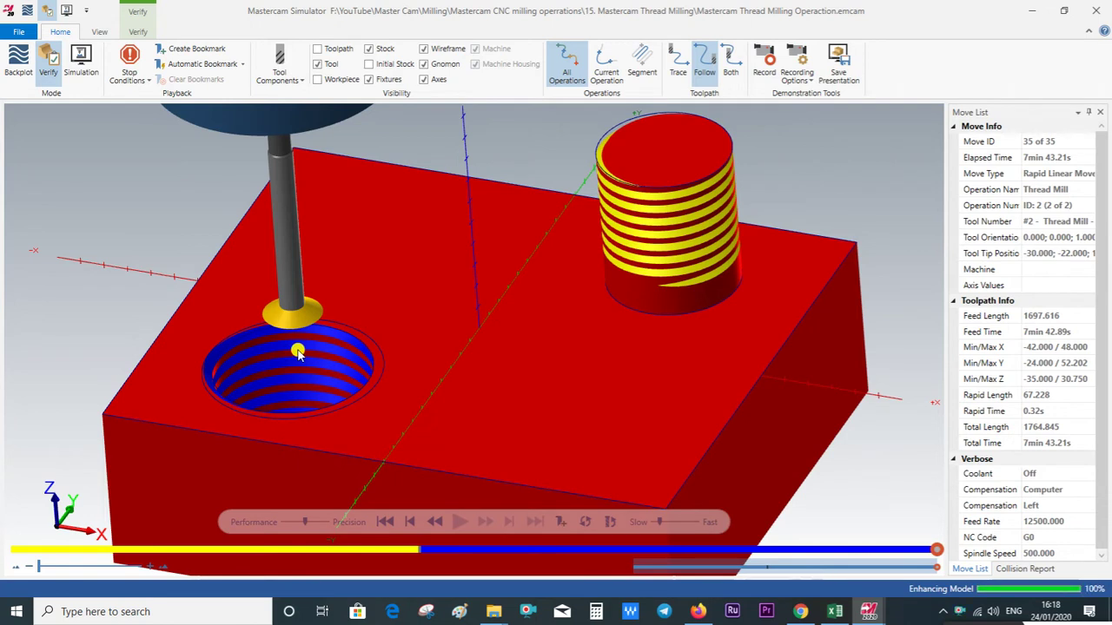
Step: Leave the Simulator and return to the main Mastercam window
{"action": "right_click", "coordinate": [393, 279]}
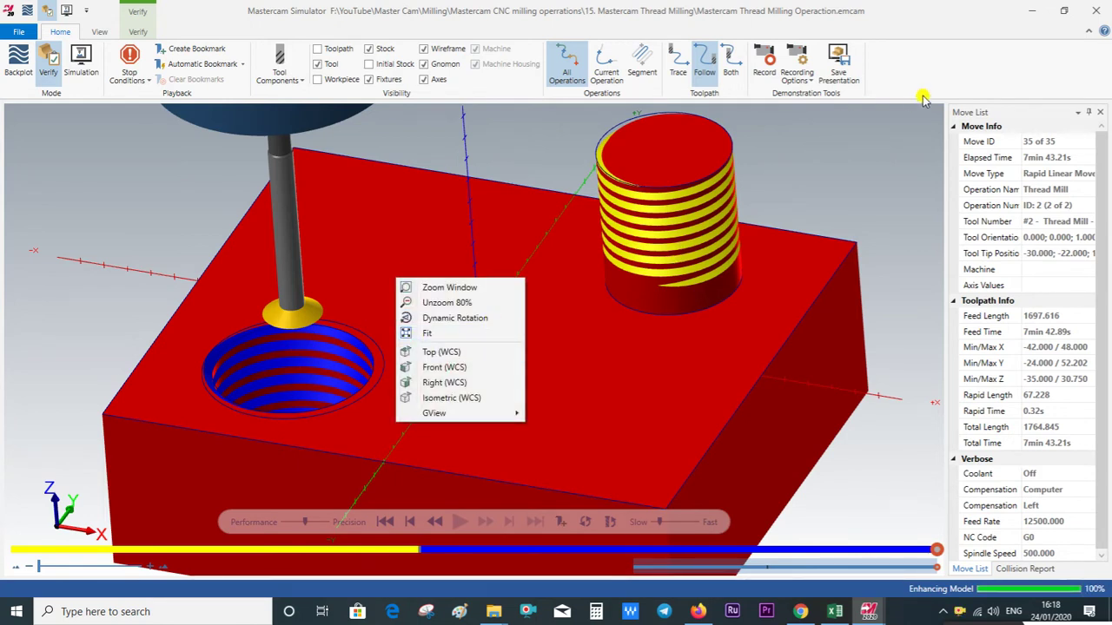
{"action": "left_click", "coordinate": [869, 612]}
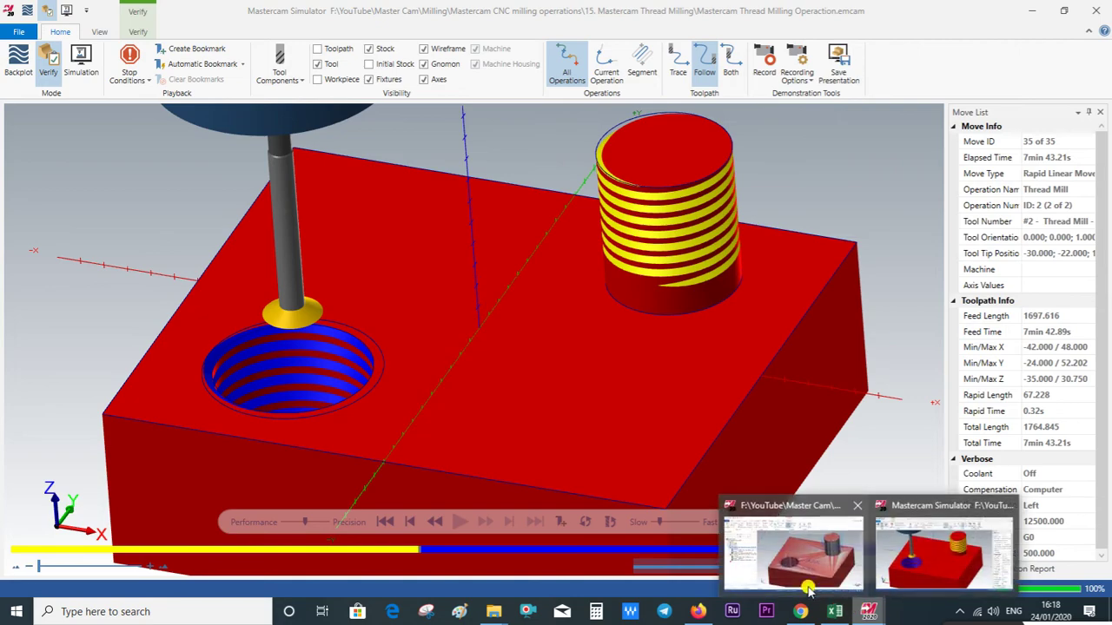
{"action": "left_click", "coordinate": [751, 552]}
Step: View the block from Top (WCS), then orbit to a tilted top-down angle
{"action": "scroll", "coordinate": [513, 347], "scroll_direction": "down", "scroll_amount": 3}
{"action": "middle_click_drag", "start_coordinate": [556, 353], "coordinate": [387, 263]}
{"action": "right_click", "coordinate": [387, 264]}
{"action": "left_click", "coordinate": [368, 339]}
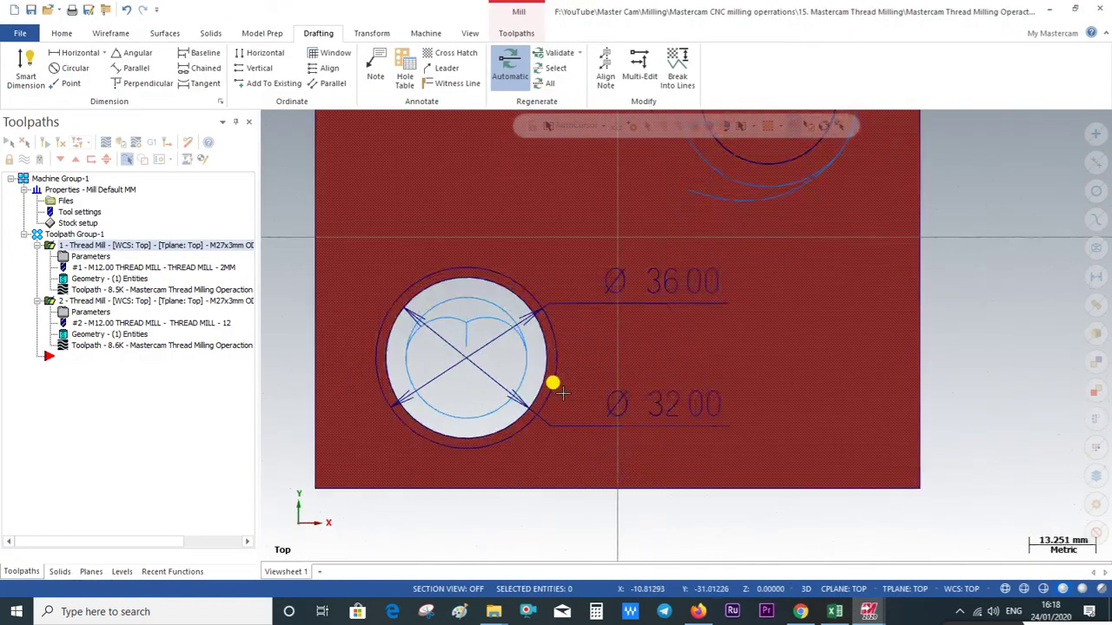
{"action": "mouse_move", "coordinate": [576, 367]}
{"action": "middle_mouse_down"}
{"action": "mouse_move", "coordinate": [566, 268]}
{"action": "mouse_move", "coordinate": [513, 266]}
{"action": "mouse_move", "coordinate": [554, 286]}
{"action": "middle_mouse_up"}
{"action": "middle_click_drag", "start_coordinate": [578, 339], "coordinate": [591, 374]}
{"action": "scroll", "coordinate": [682, 254], "scroll_direction": "up", "scroll_amount": 1}
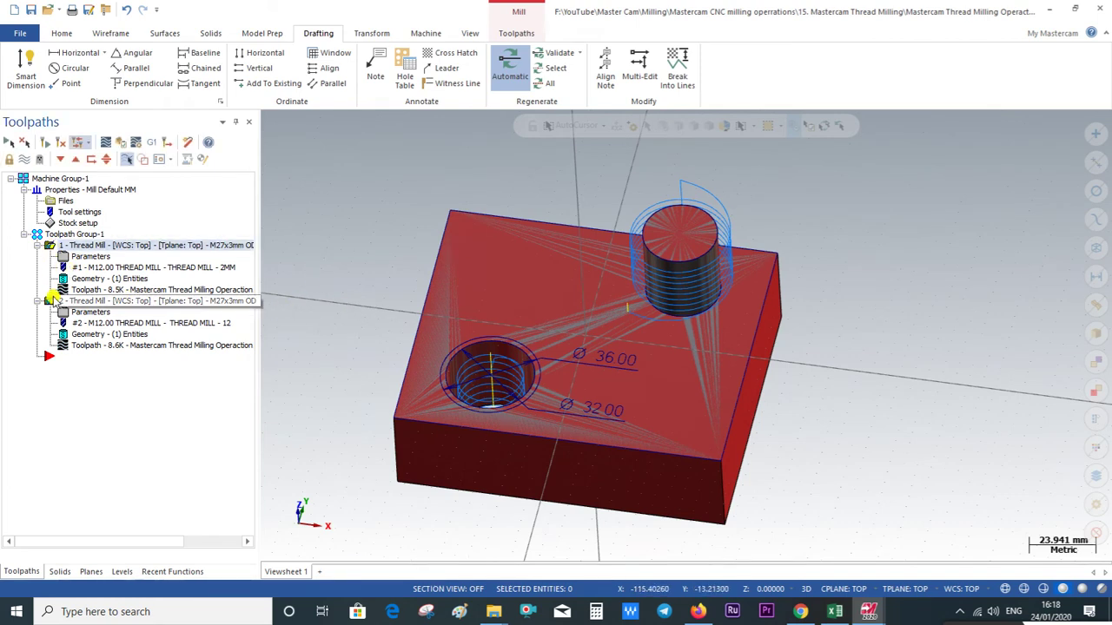
Step: Hide both thread mill toolpaths and bring up the Levels list (Part, M36, M27)
{"action": "left_click", "coordinate": [196, 302]}
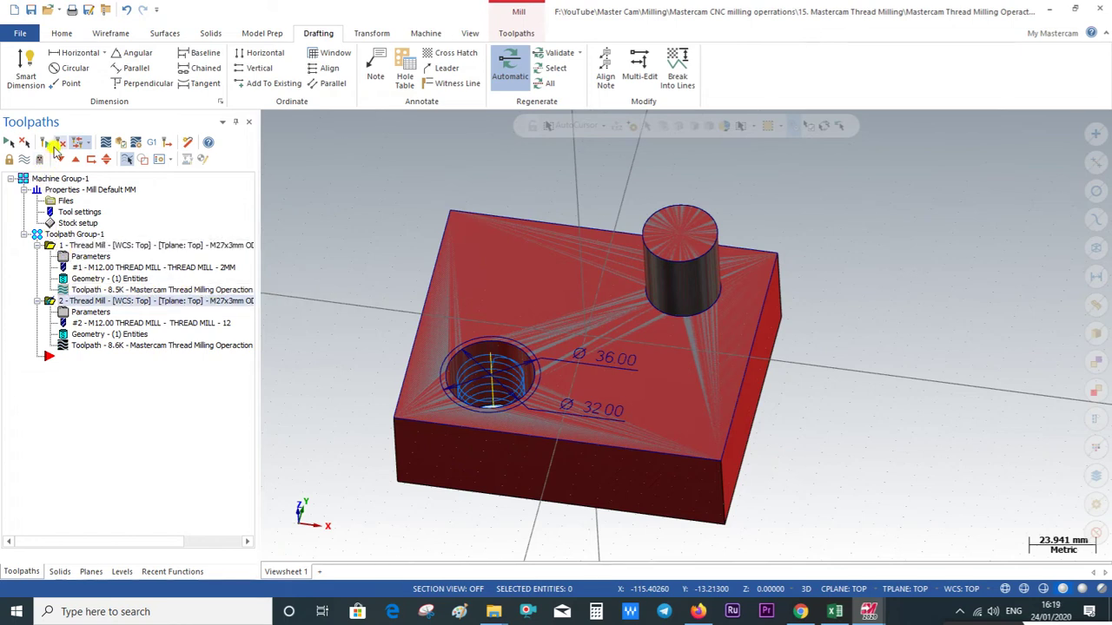
{"action": "left_click", "coordinate": [24, 158]}
{"action": "middle_click_drag", "start_coordinate": [367, 293], "coordinate": [260, 462]}
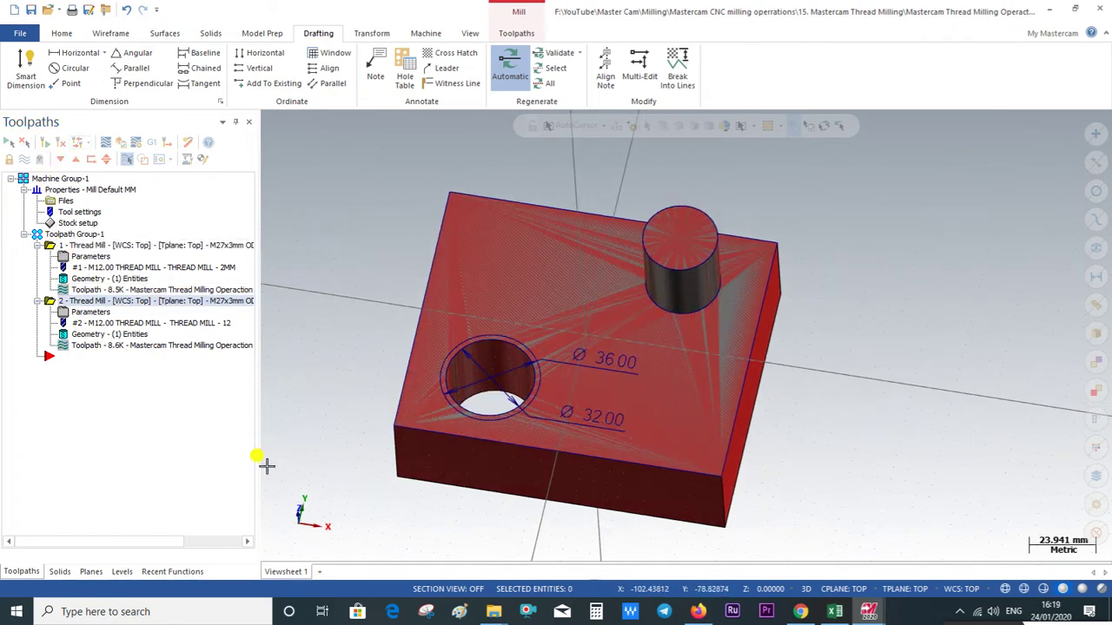
{"action": "left_click", "coordinate": [122, 572]}
{"action": "left_click", "coordinate": [52, 188]}
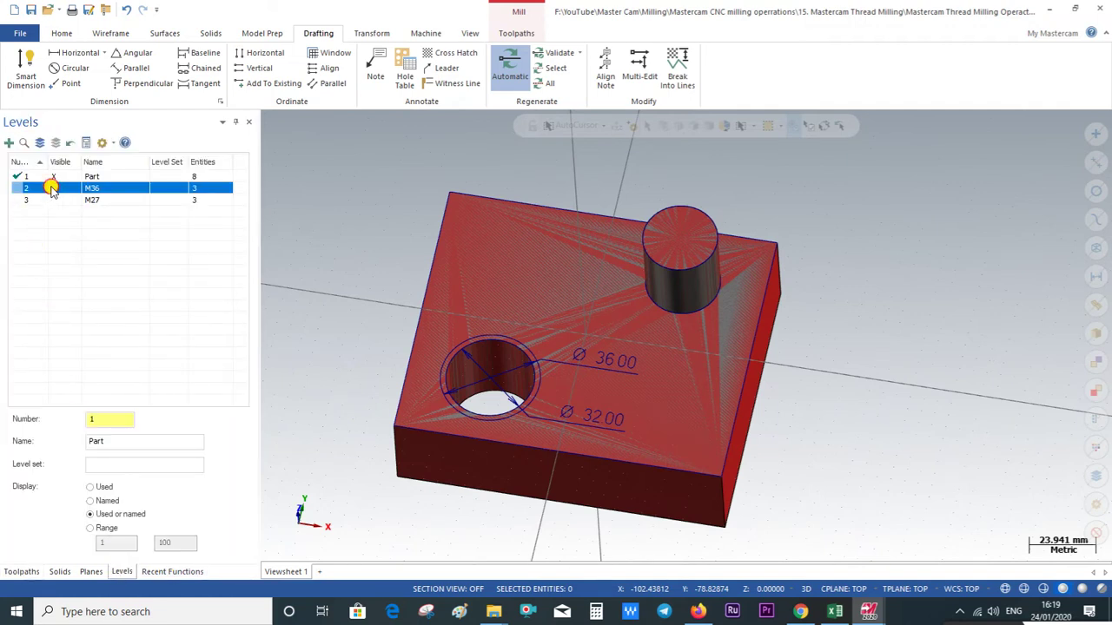
Step: Check the block without the M36 dimensions from Top (WCS) and a tilted view
{"action": "right_click", "coordinate": [329, 244]}
{"action": "left_click", "coordinate": [356, 321]}
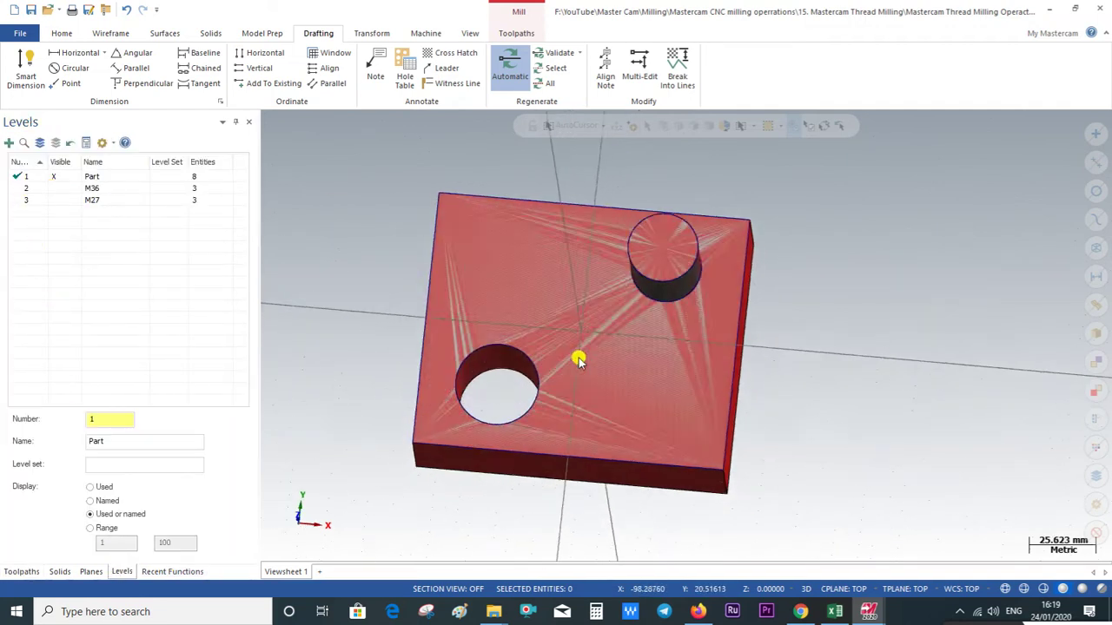
{"action": "scroll", "coordinate": [575, 335], "scroll_direction": "up", "scroll_amount": 2}
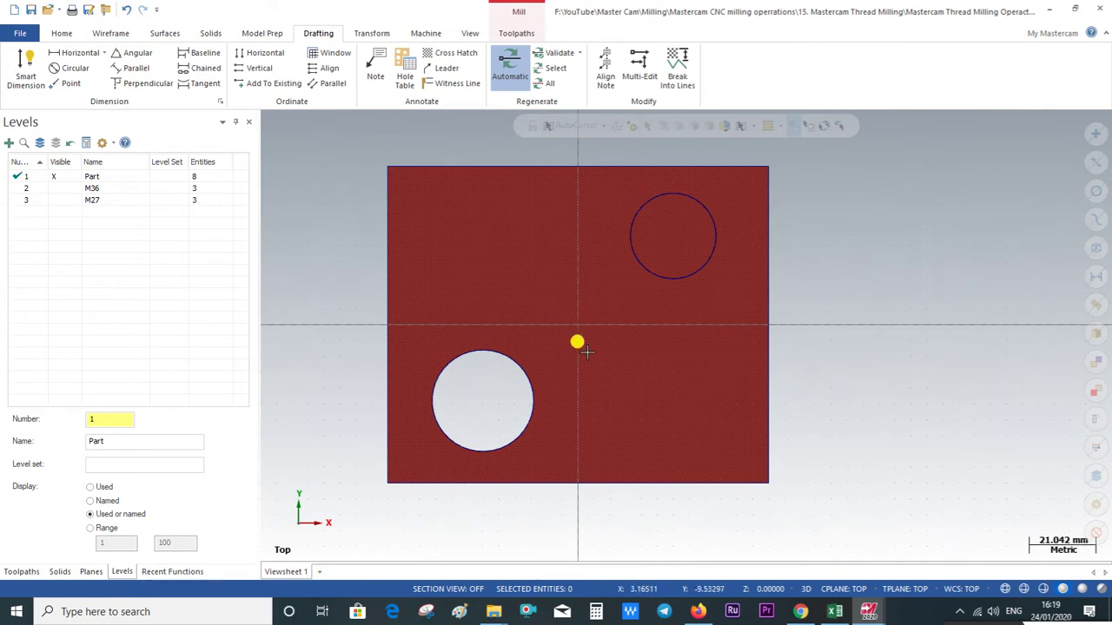
{"action": "middle_click_drag", "start_coordinate": [633, 391], "coordinate": [594, 332]}
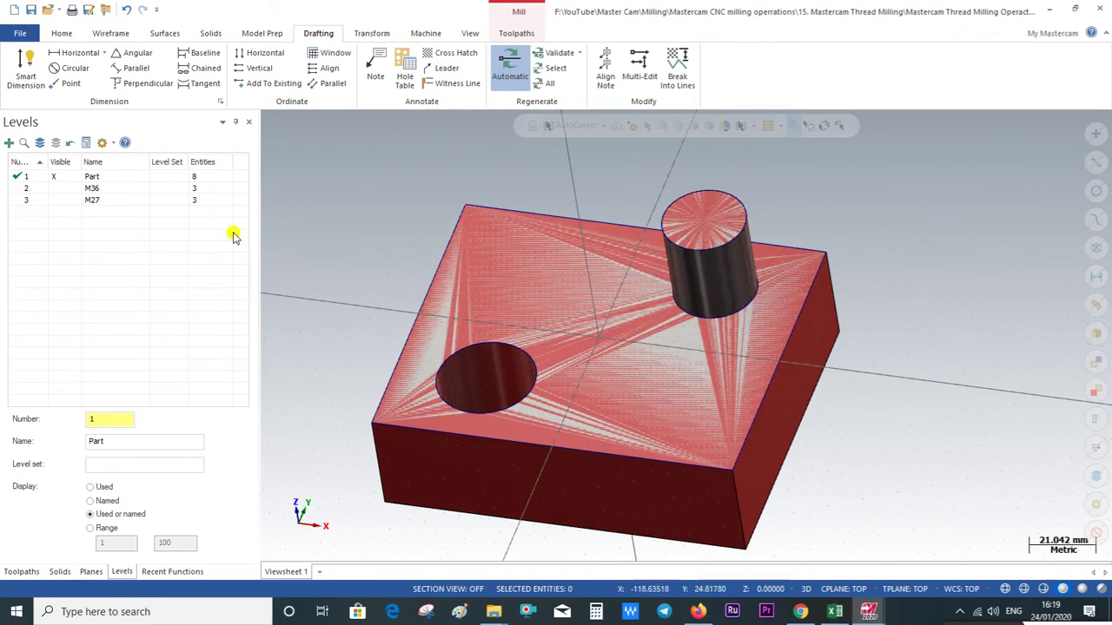
Step: Turn on level M27 and inspect the boss's Ø27.00 and Ø24.00 dimensions from top and tilted views
{"action": "left_click", "coordinate": [74, 204]}
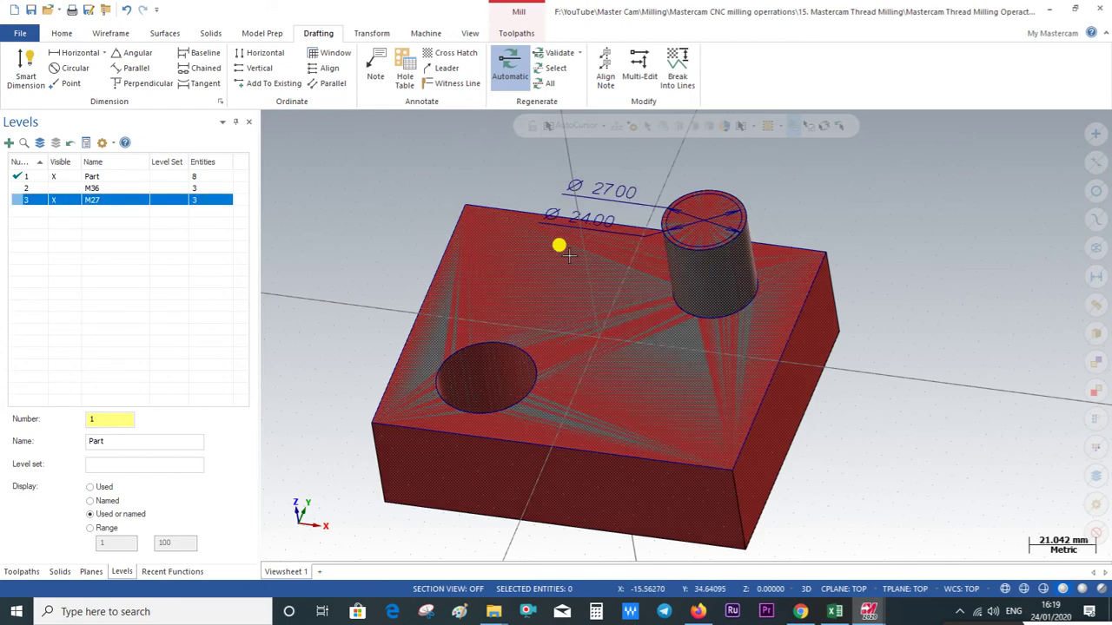
{"action": "right_click", "coordinate": [798, 193]}
{"action": "left_click", "coordinate": [826, 280]}
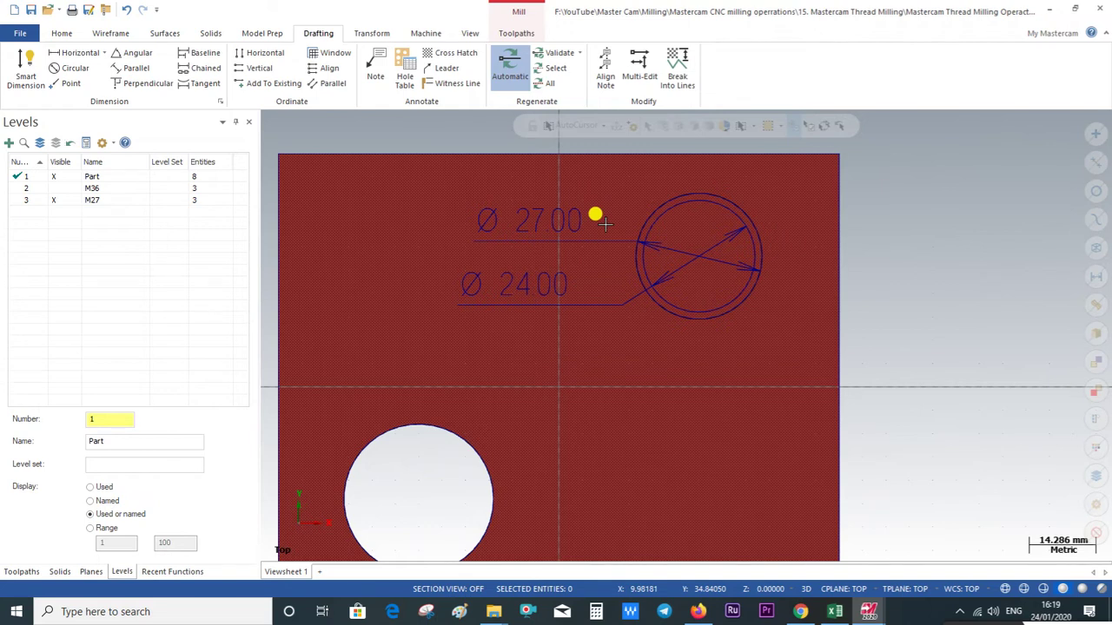
{"action": "scroll", "coordinate": [612, 223], "scroll_direction": "down", "scroll_amount": 1}
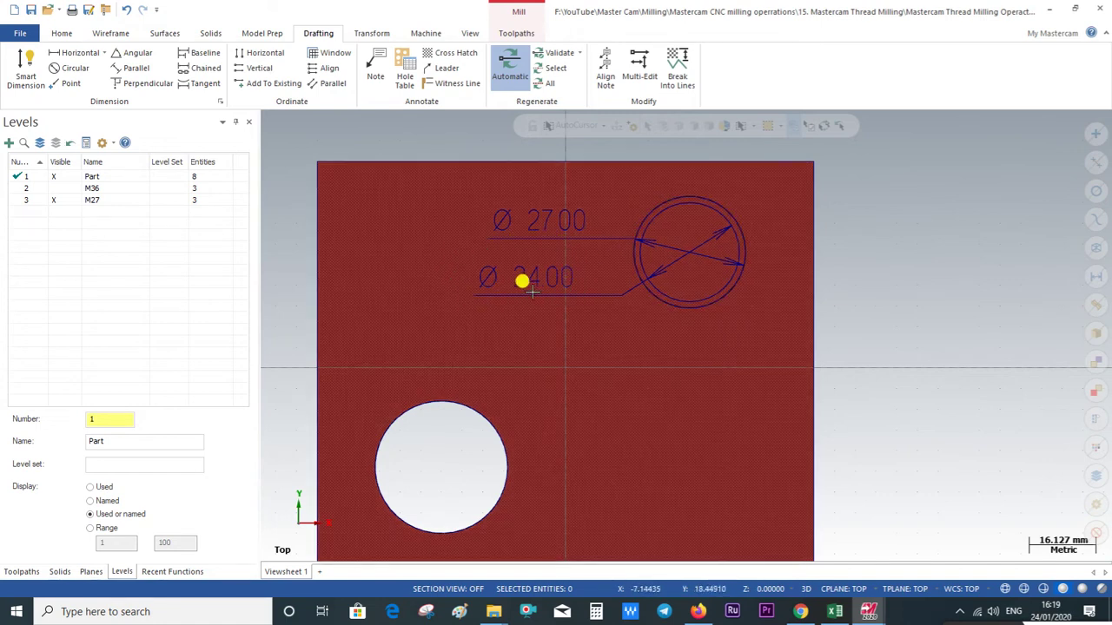
{"action": "mouse_move", "coordinate": [570, 314]}
{"action": "middle_mouse_down"}
{"action": "mouse_move", "coordinate": [617, 243]}
{"action": "mouse_move", "coordinate": [588, 268]}
{"action": "mouse_move", "coordinate": [465, 203]}
{"action": "middle_mouse_up"}
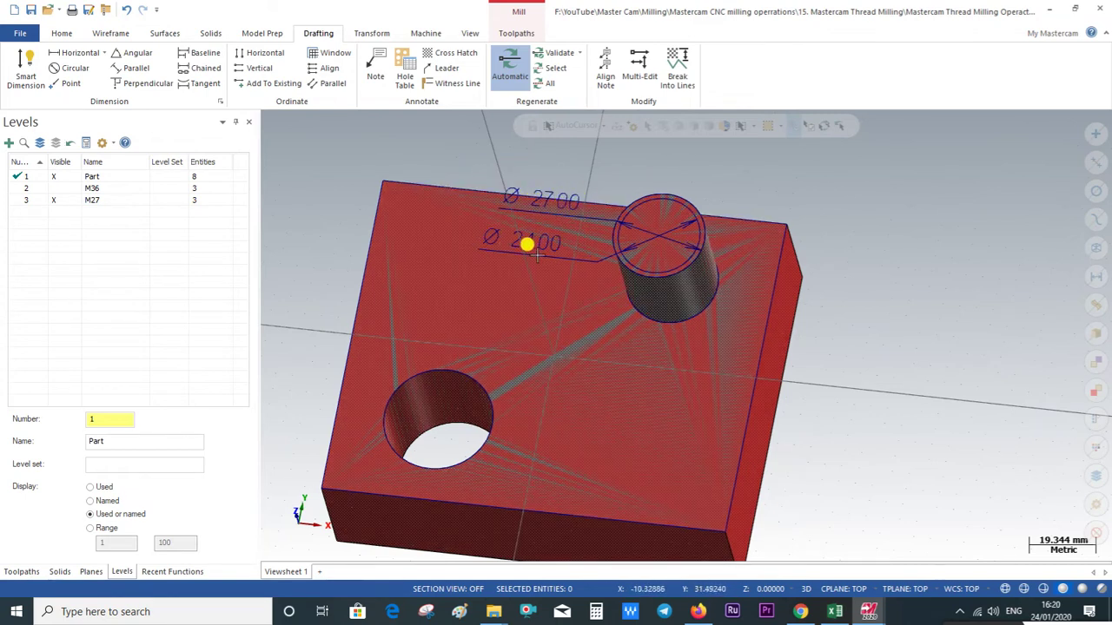
{"action": "right_click", "coordinate": [451, 229]}
{"action": "left_click", "coordinate": [486, 309]}
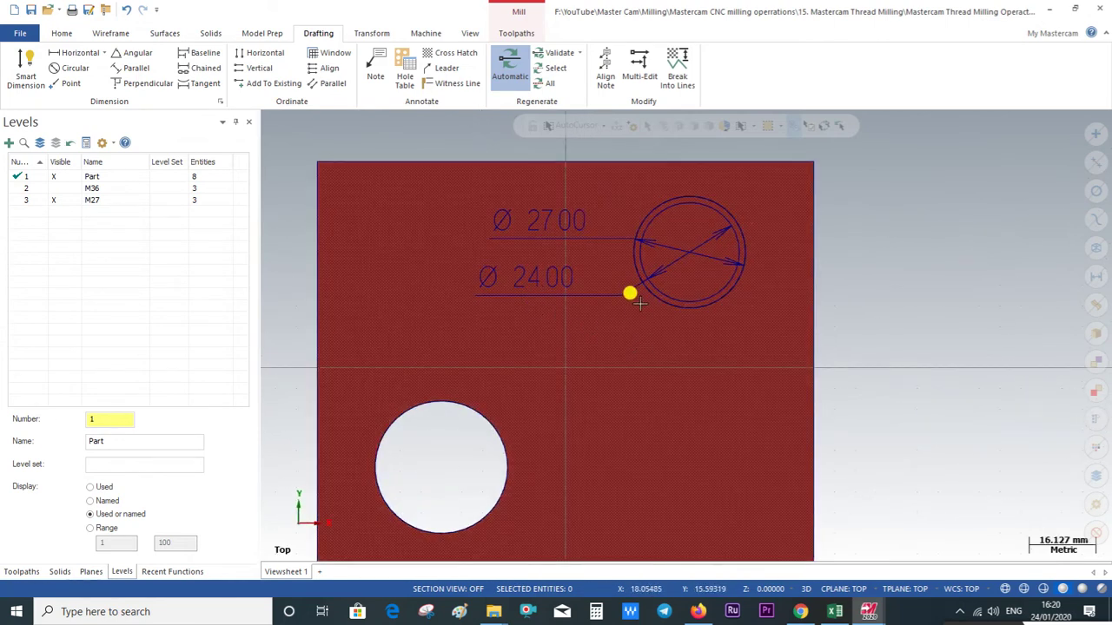
{"action": "mouse_move", "coordinate": [658, 318]}
{"action": "middle_mouse_down"}
{"action": "mouse_move", "coordinate": [639, 277]}
{"action": "mouse_move", "coordinate": [582, 277]}
{"action": "middle_mouse_up"}
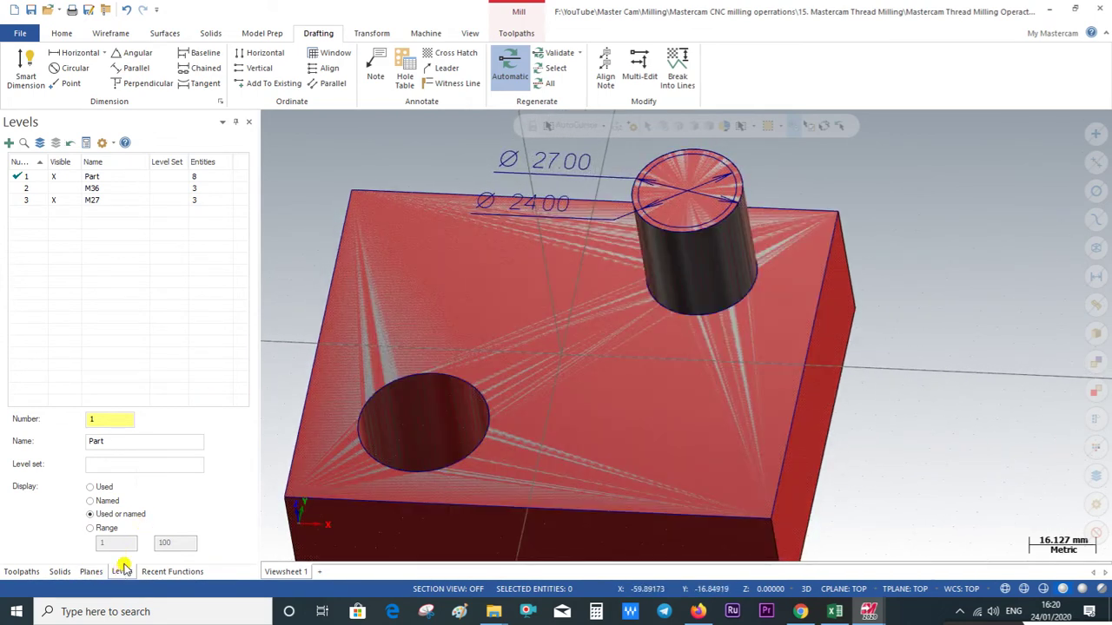
Step: Delete all existing toolpath operations and tools, confirming the deletion
{"action": "left_click", "coordinate": [33, 569]}
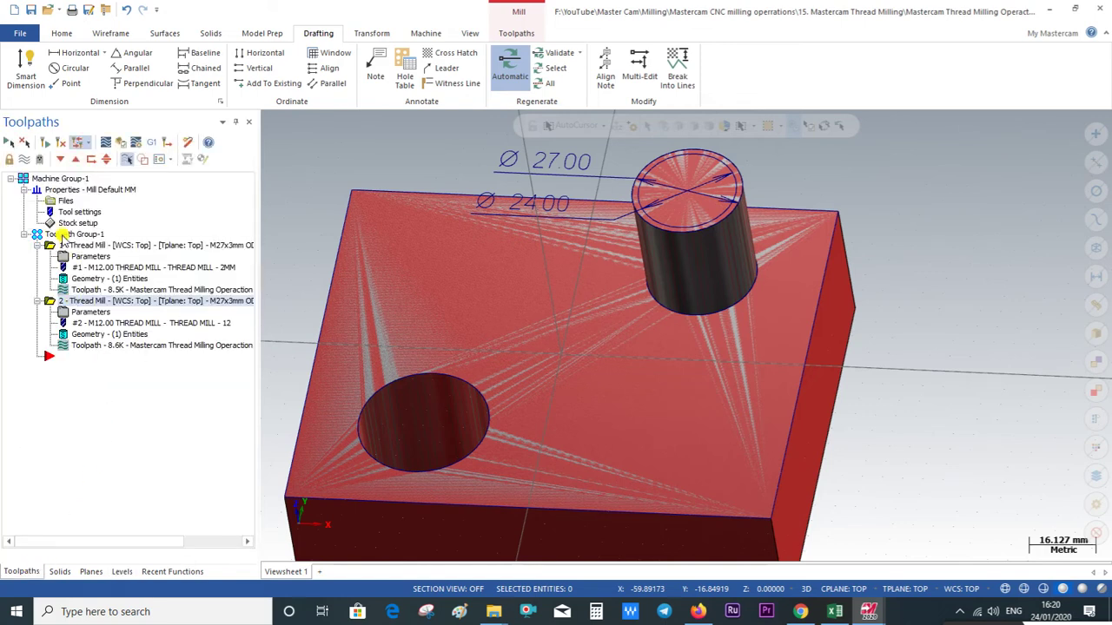
{"action": "left_click", "coordinate": [181, 143]}
{"action": "left_click", "coordinate": [565, 332]}
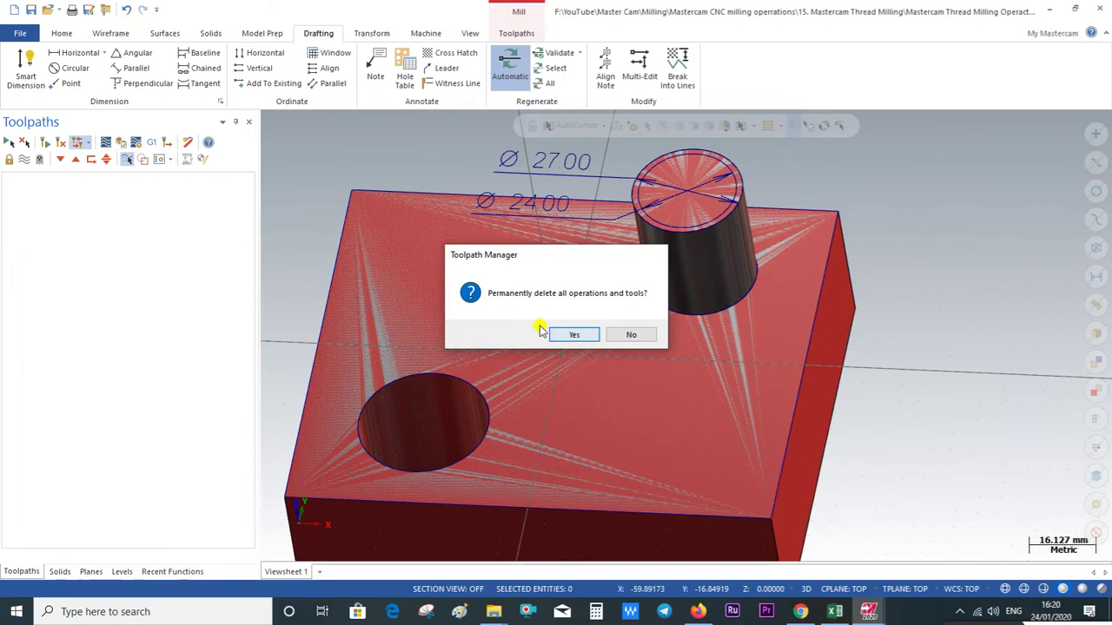
Step: Switch to the Top (WCS) view and open the machine group's Tool settings
{"action": "right_click", "coordinate": [310, 172]}
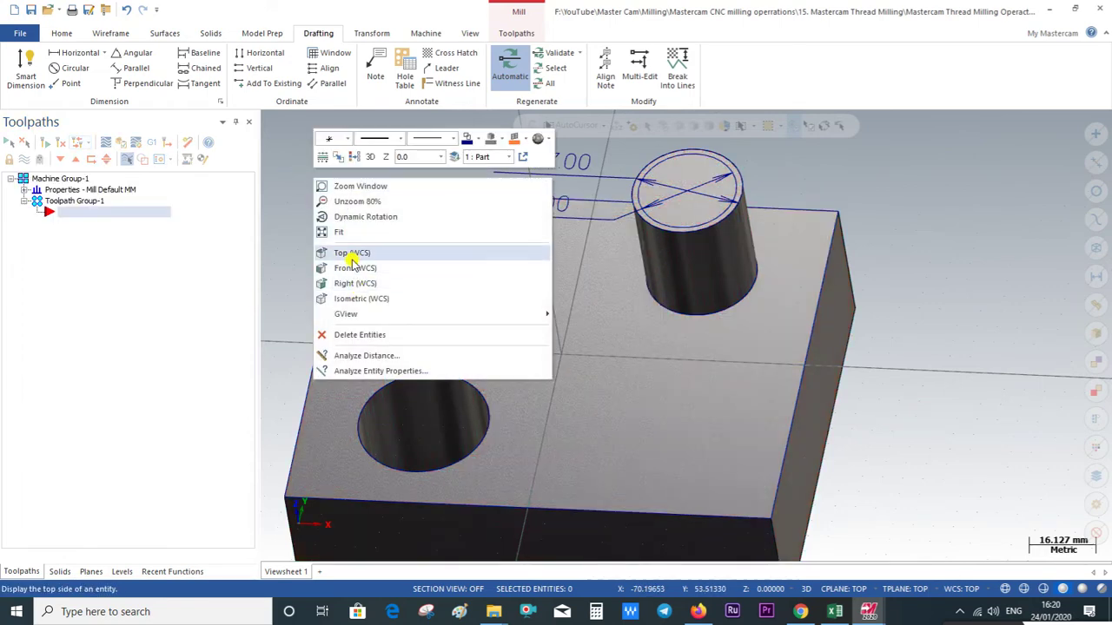
{"action": "left_click", "coordinate": [352, 252]}
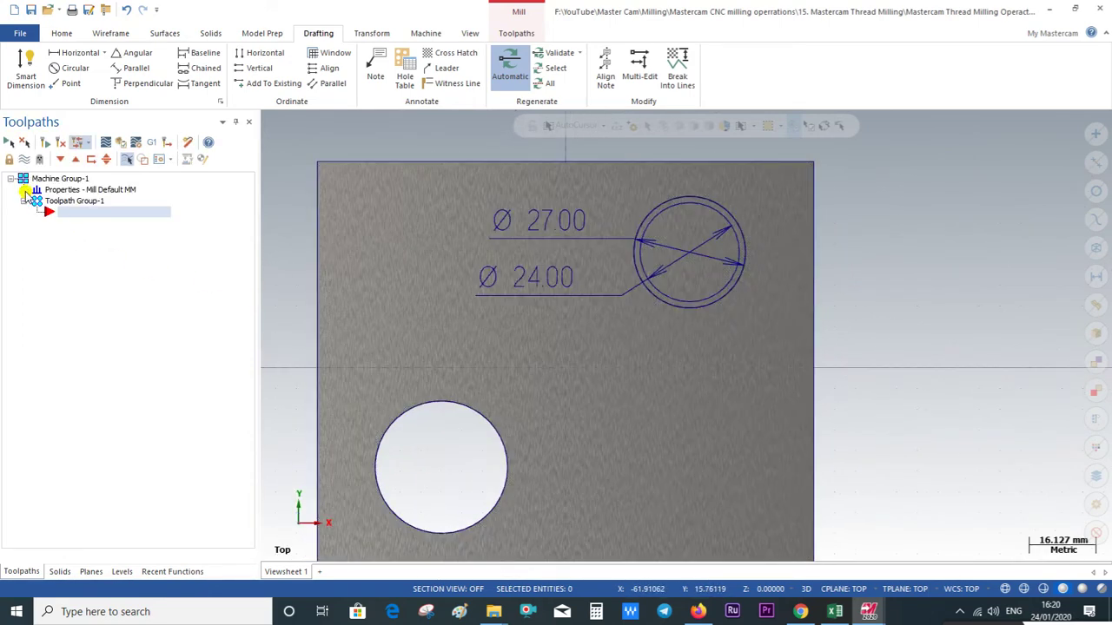
{"action": "left_click", "coordinate": [25, 190]}
{"action": "left_click", "coordinate": [77, 212]}
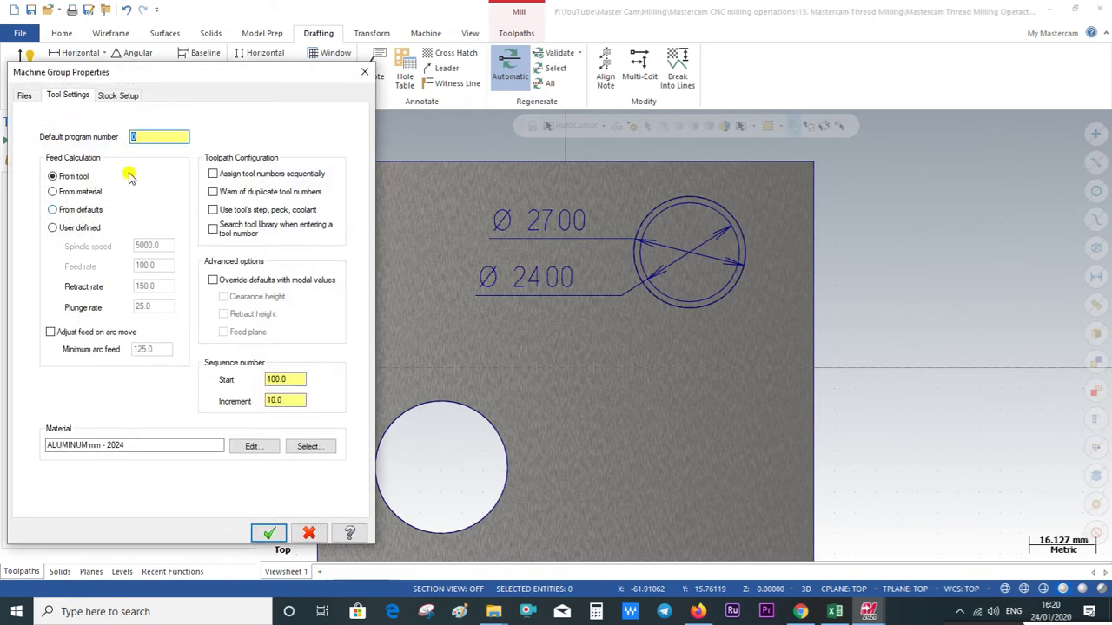
Step: Enable overriding defaults with modal values and set the stock from the block solid
{"action": "type", "text": "1"}
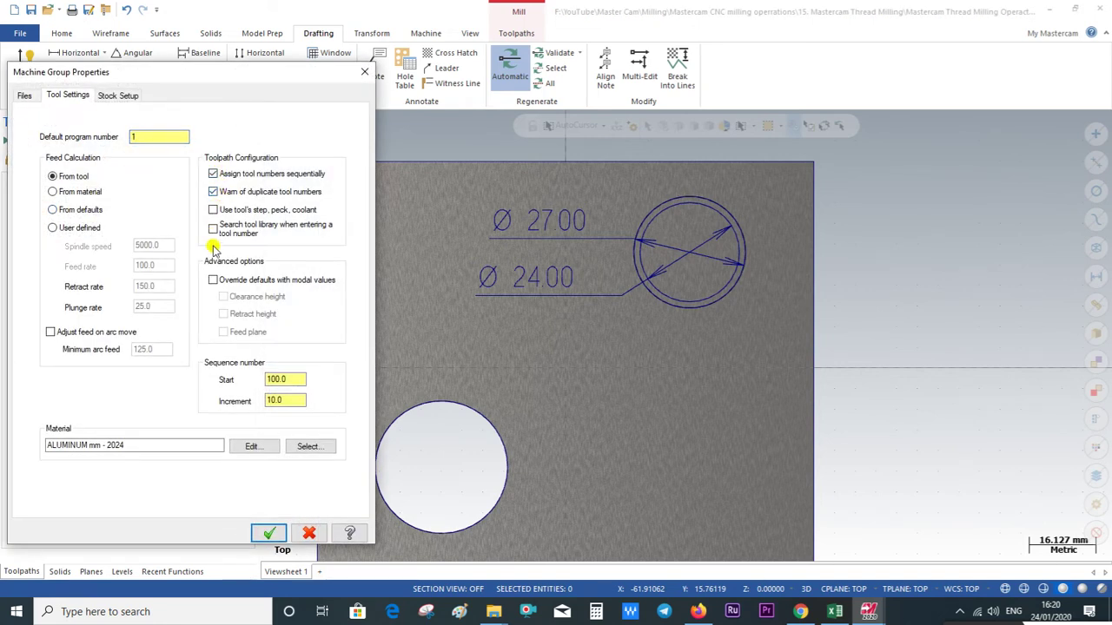
{"action": "left_click", "coordinate": [215, 281]}
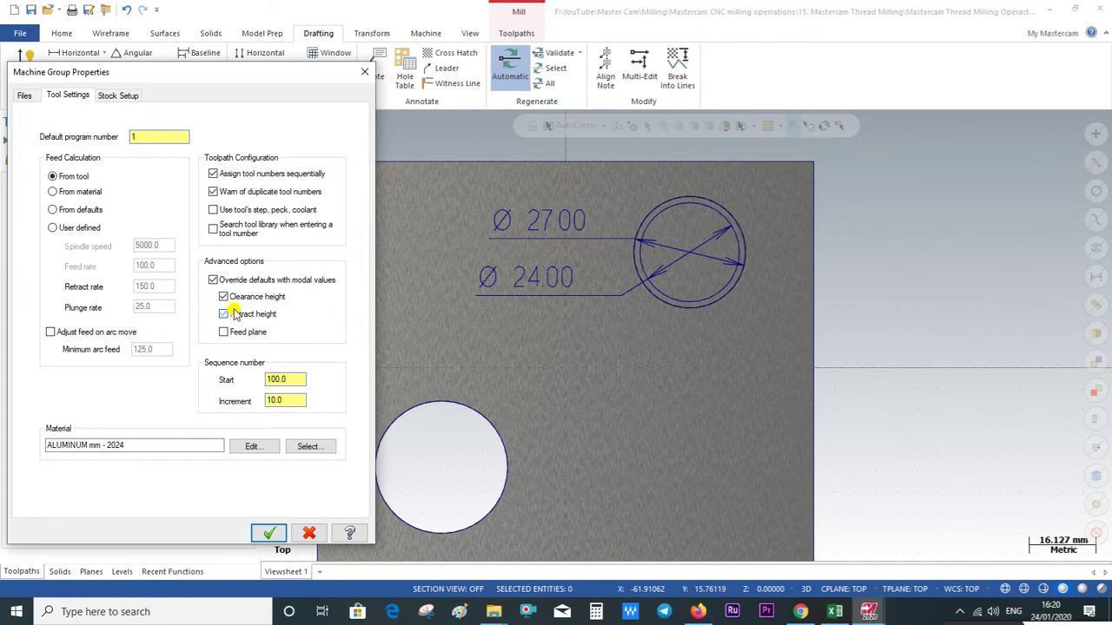
{"action": "left_click", "coordinate": [113, 96]}
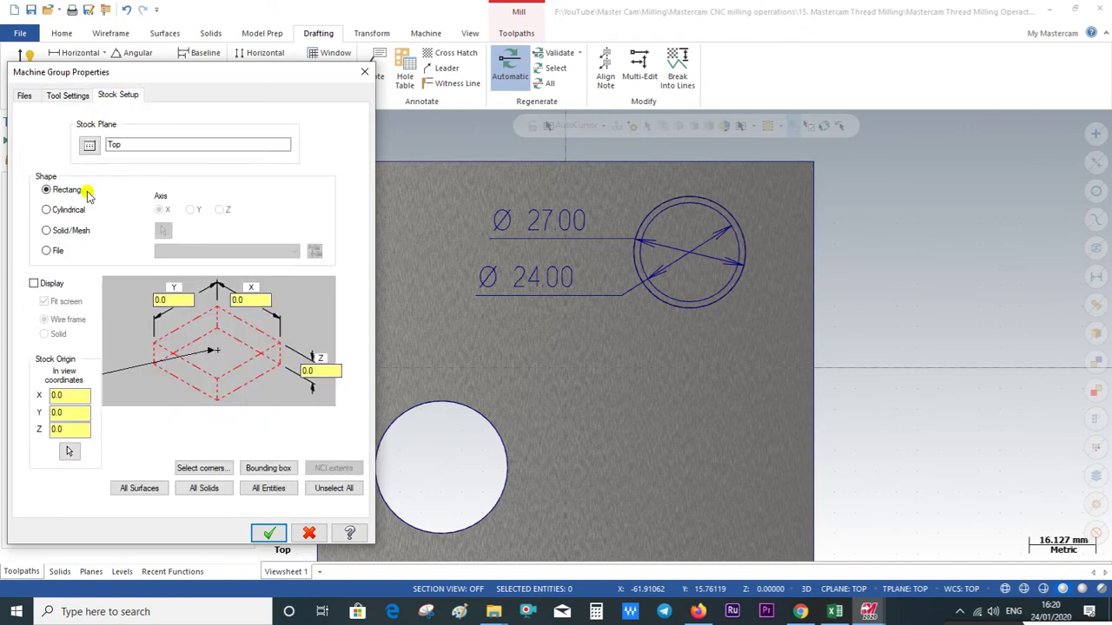
{"action": "left_click", "coordinate": [63, 239]}
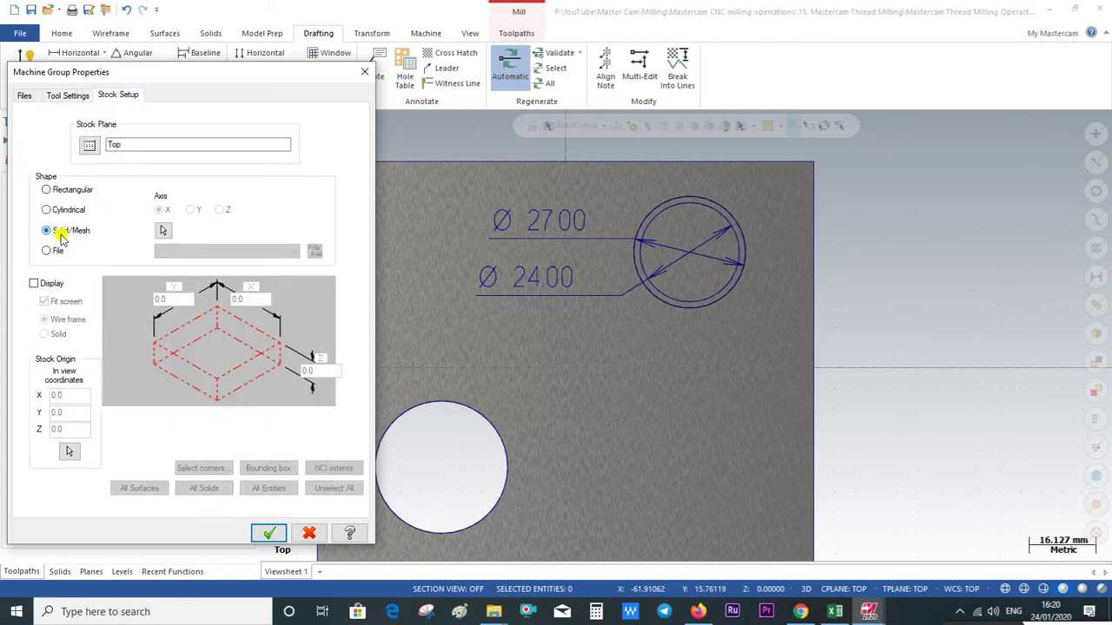
{"action": "left_click", "coordinate": [163, 232]}
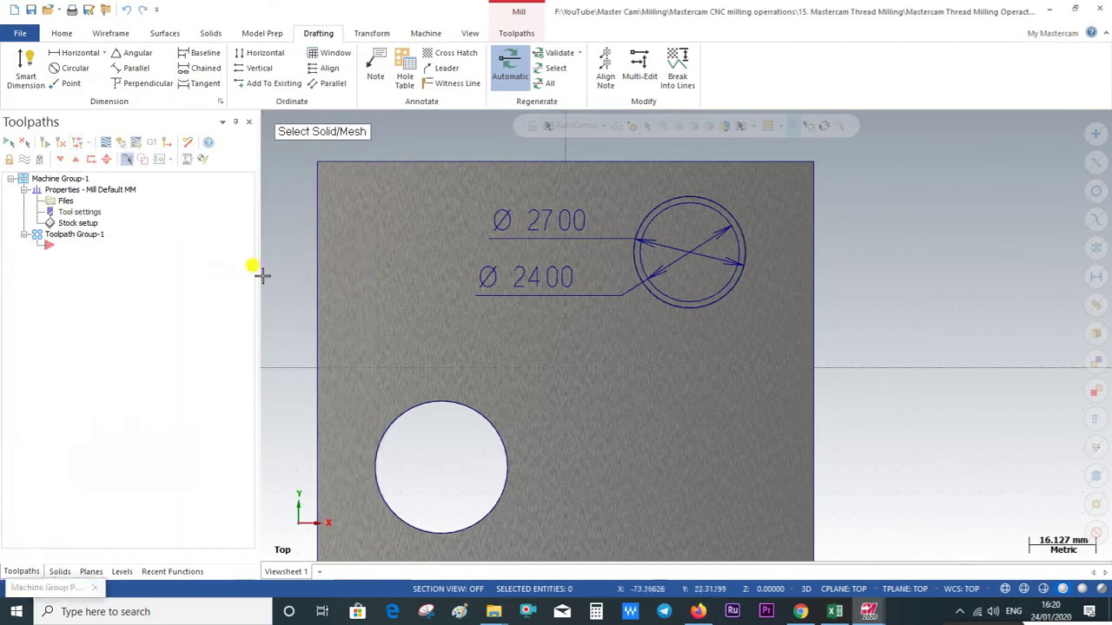
{"action": "left_click", "coordinate": [534, 350]}
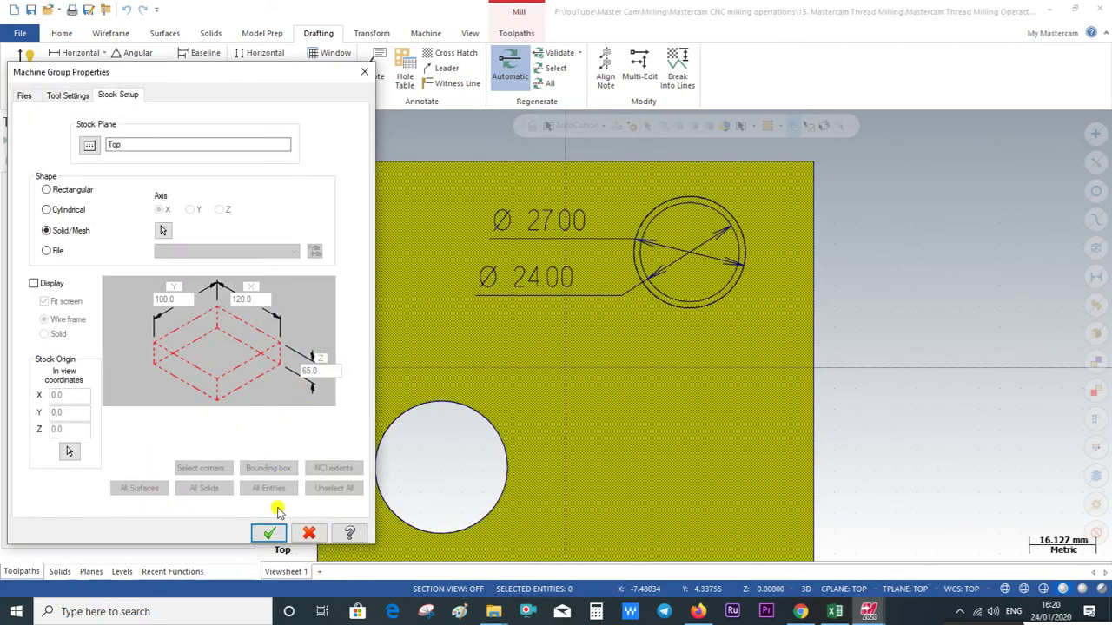
{"action": "left_click", "coordinate": [270, 532]}
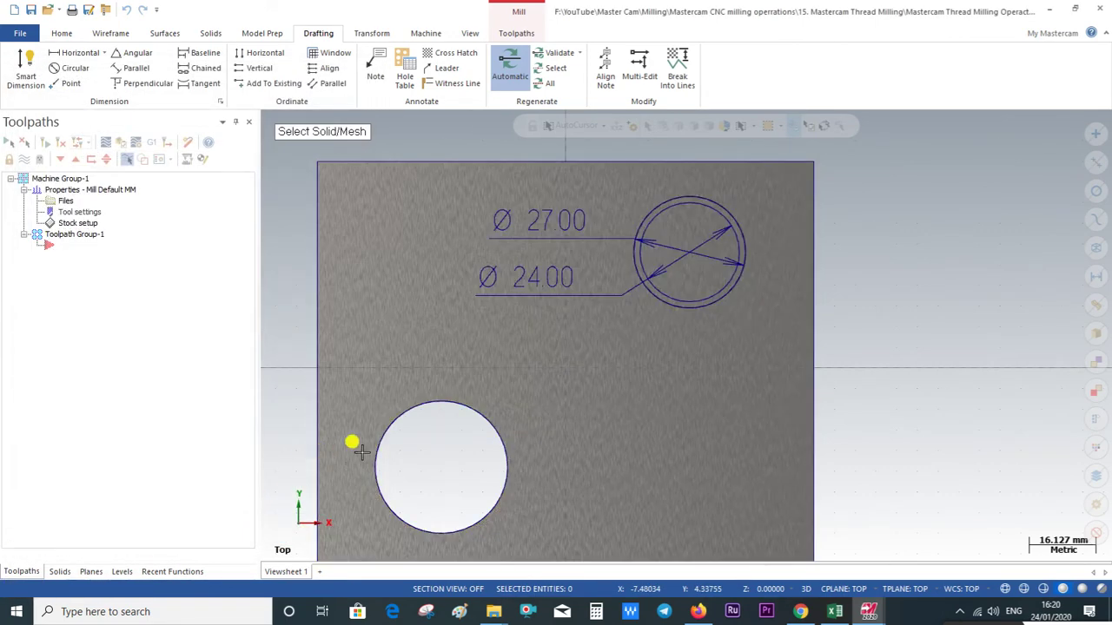
Step: Redefine Stock setup from the block solid with Display (Solid) turned on
{"action": "middle_click_drag", "start_coordinate": [411, 438], "coordinate": [427, 330]}
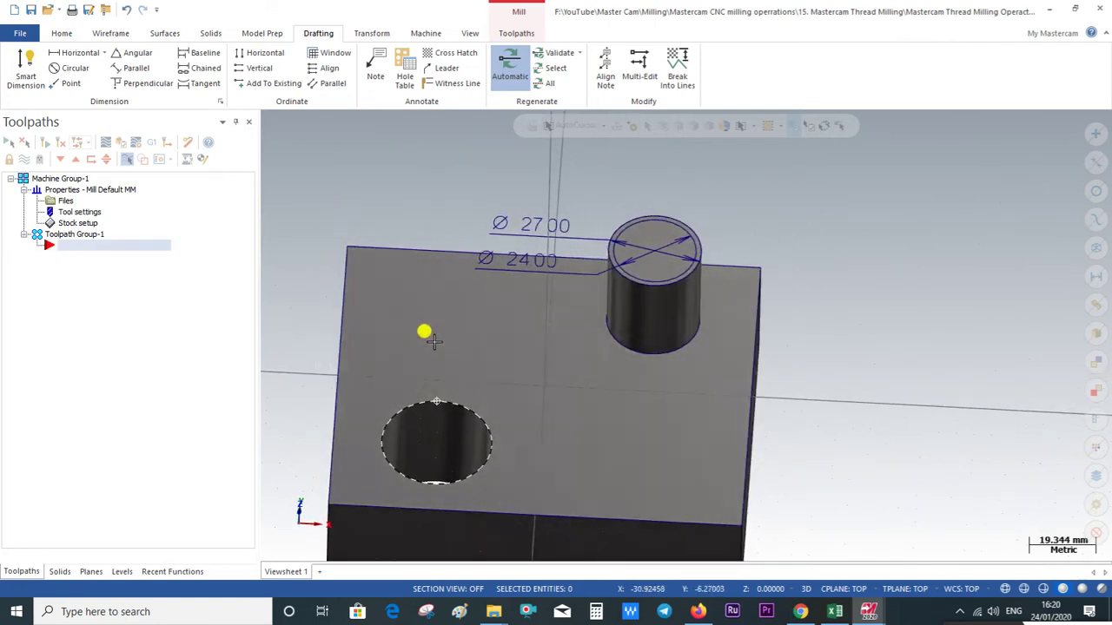
{"action": "double_click", "coordinate": [52, 224]}
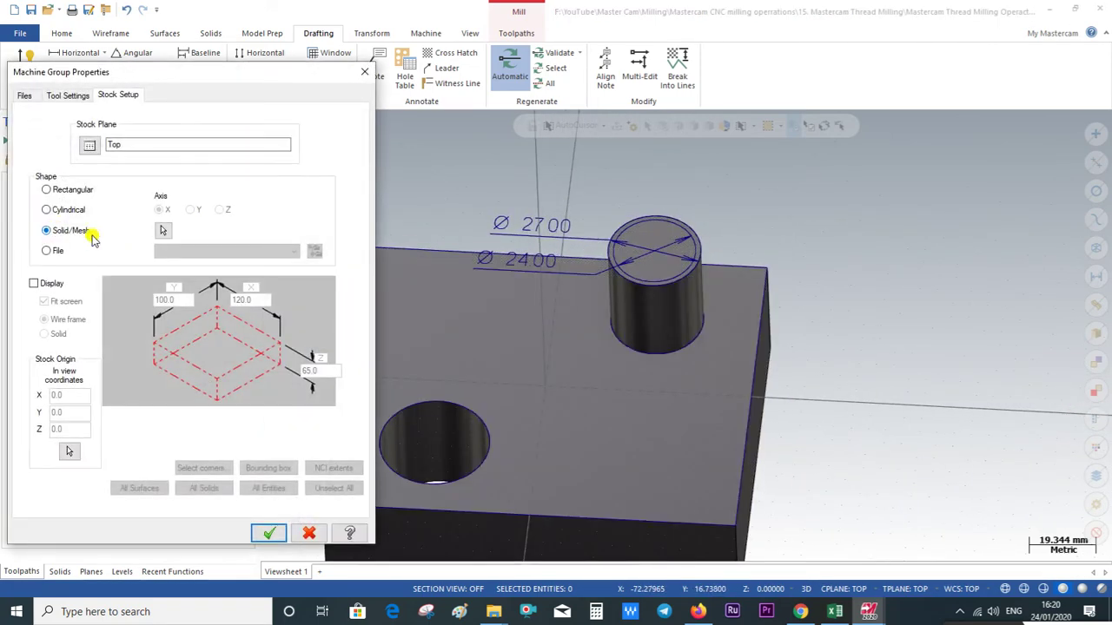
{"action": "left_click", "coordinate": [165, 233]}
{"action": "left_click", "coordinate": [452, 337]}
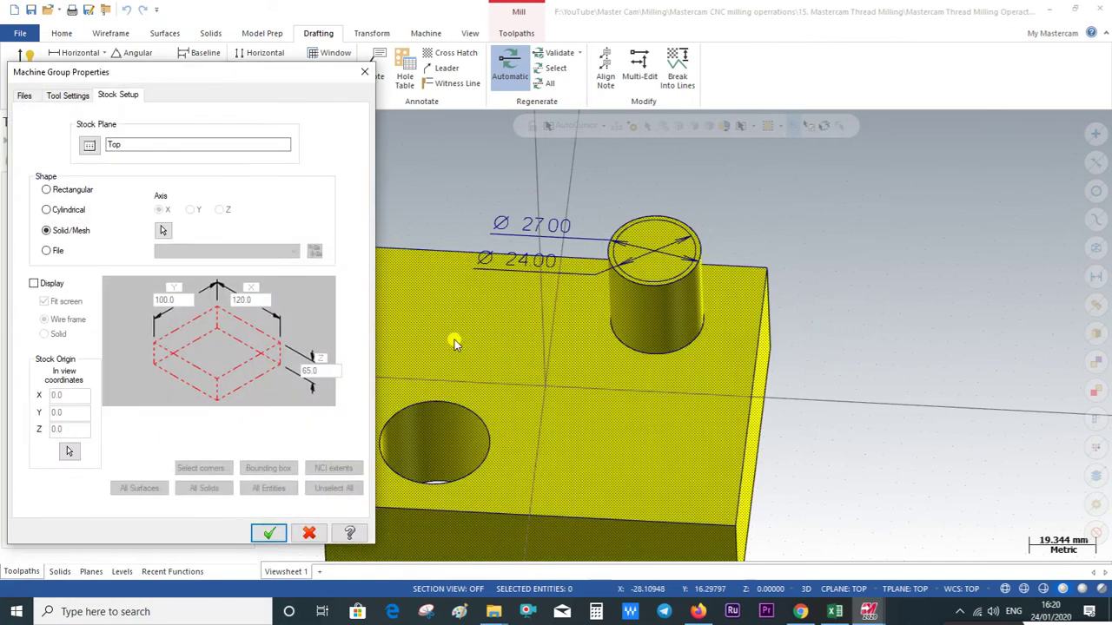
{"action": "left_click", "coordinate": [42, 283]}
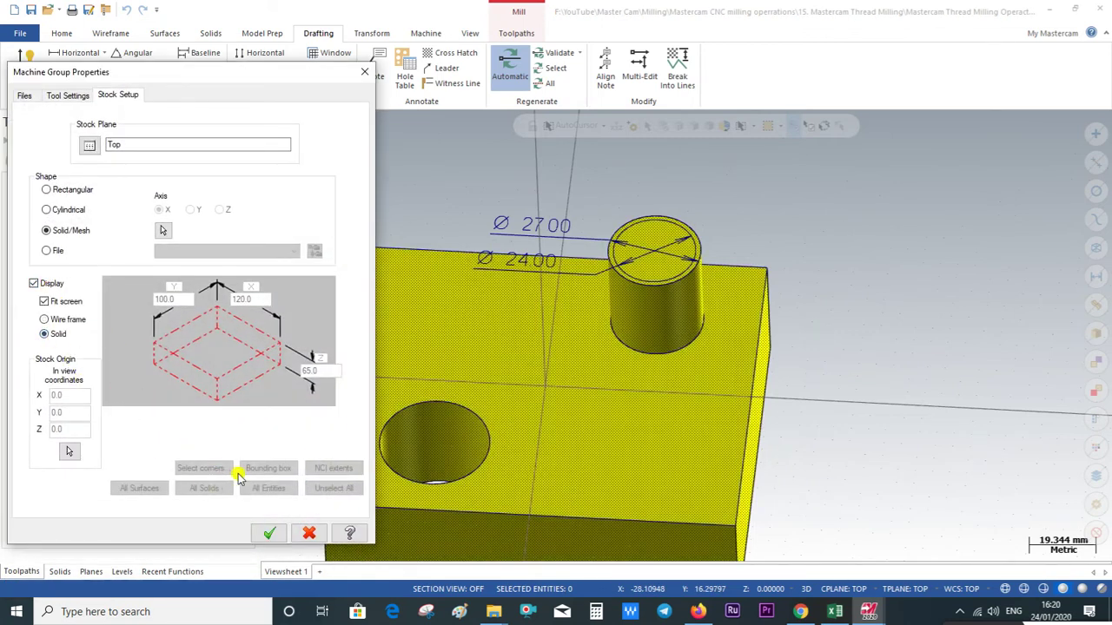
{"action": "left_click", "coordinate": [269, 534]}
Step: View the shaded stock from the top, then orbit and zoom to inspect it
{"action": "key", "text": "alt+1"}
{"action": "mouse_move", "coordinate": [507, 350]}
{"action": "middle_mouse_down"}
{"action": "mouse_move", "coordinate": [472, 323]}
{"action": "mouse_move", "coordinate": [377, 298]}
{"action": "mouse_move", "coordinate": [458, 287]}
{"action": "mouse_move", "coordinate": [385, 248]}
{"action": "mouse_move", "coordinate": [415, 322]}
{"action": "mouse_move", "coordinate": [659, 349]}
{"action": "mouse_move", "coordinate": [566, 370]}
{"action": "mouse_move", "coordinate": [701, 312]}
{"action": "mouse_move", "coordinate": [585, 431]}
{"action": "mouse_move", "coordinate": [715, 221]}
{"action": "mouse_move", "coordinate": [720, 248]}
{"action": "mouse_move", "coordinate": [693, 283]}
{"action": "middle_mouse_up"}
{"action": "scroll", "coordinate": [566, 372], "scroll_direction": "up", "scroll_amount": 1}
{"action": "scroll", "coordinate": [575, 382], "scroll_direction": "up", "scroll_amount": 1}
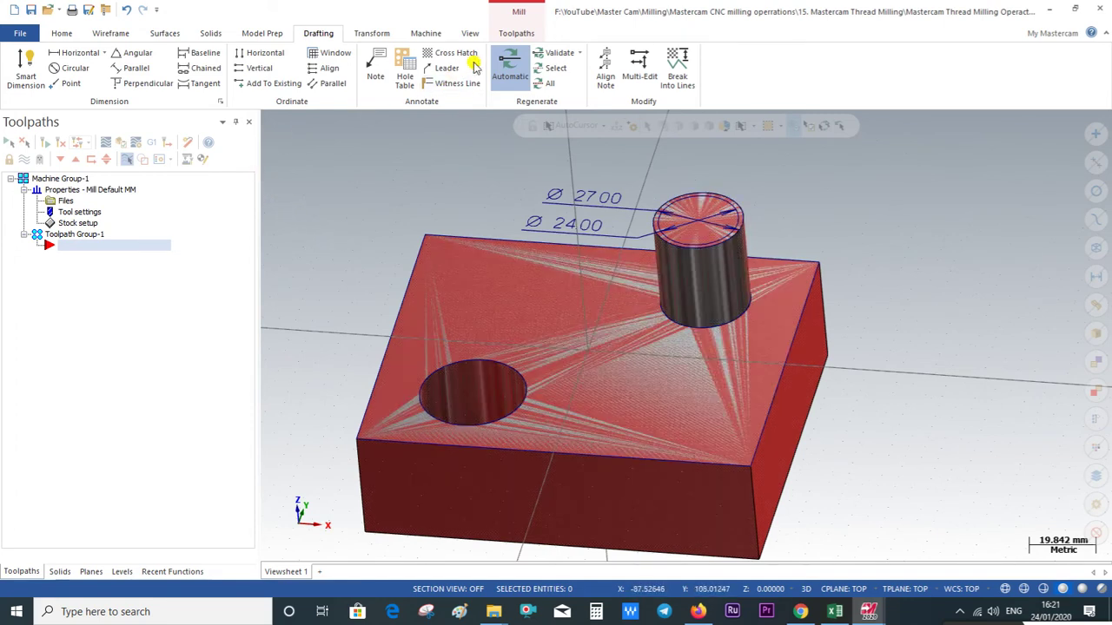
{"action": "left_click", "coordinate": [516, 33]}
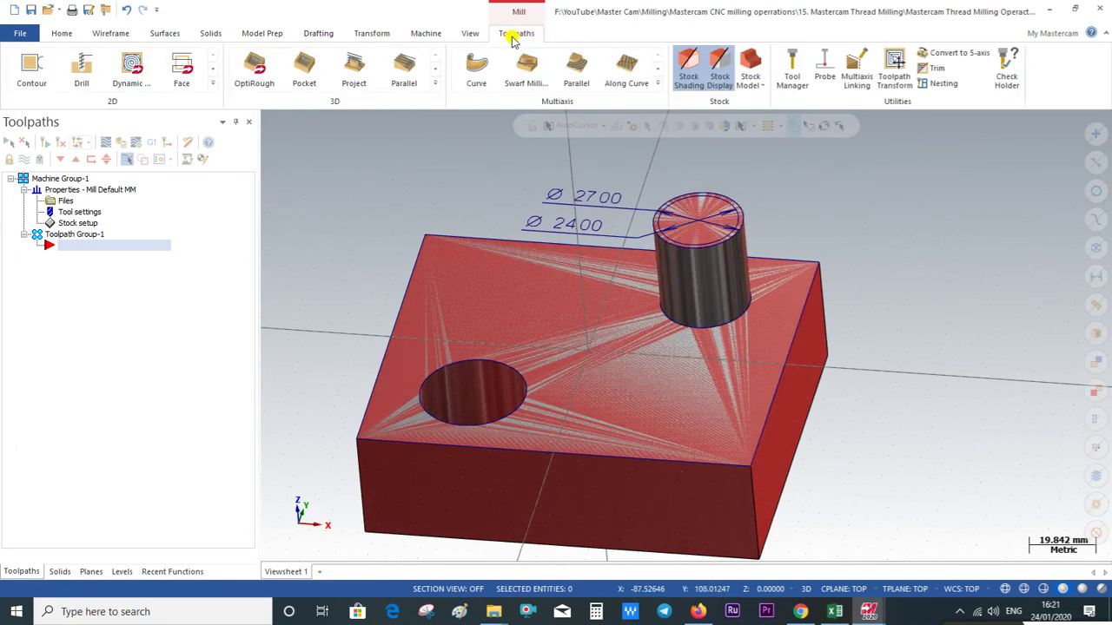
Step: Start a 2D Thread Mill toolpath and window-select the Ø27 boss circle as its feature
{"action": "left_click", "coordinate": [217, 83]}
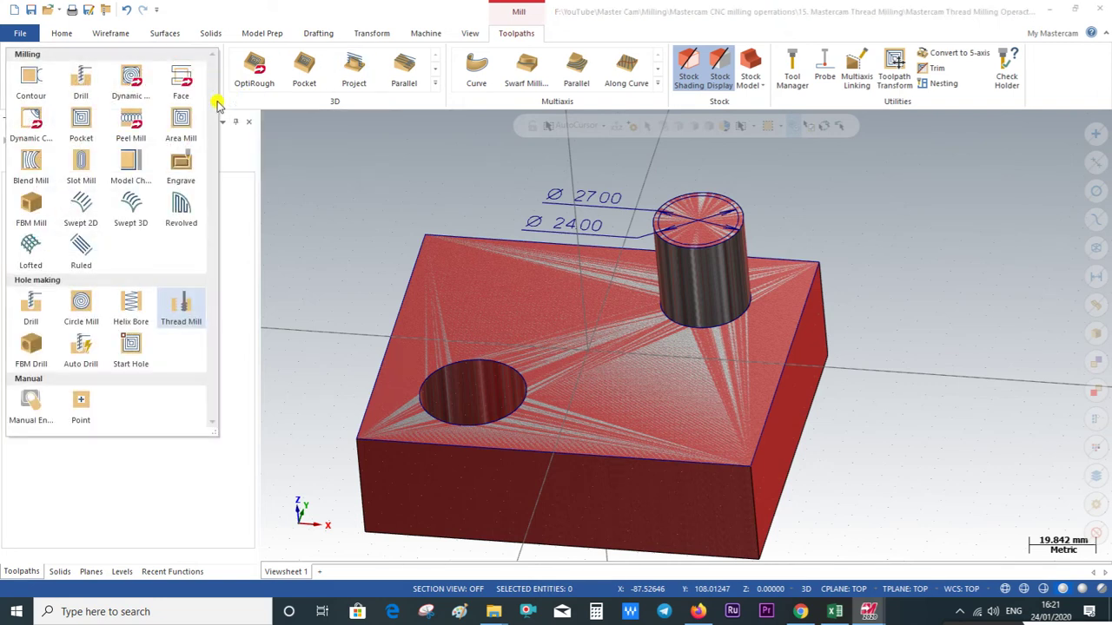
{"action": "left_click", "coordinate": [179, 304]}
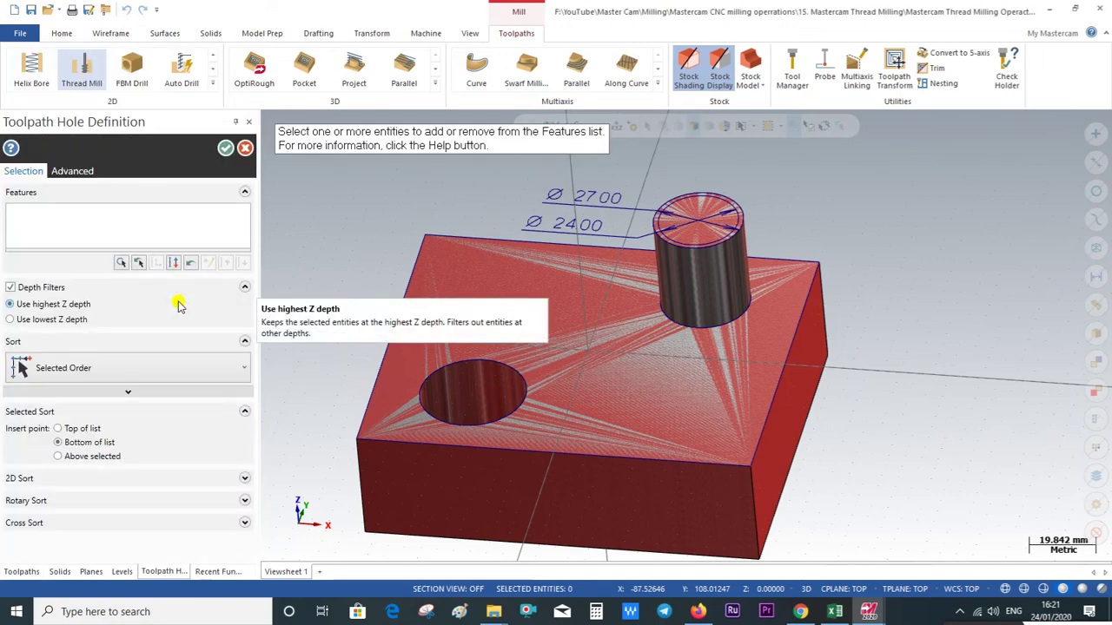
{"action": "right_click", "coordinate": [298, 192]}
{"action": "left_click", "coordinate": [340, 277]}
{"action": "scroll", "coordinate": [653, 294], "scroll_direction": "up", "scroll_amount": 1}
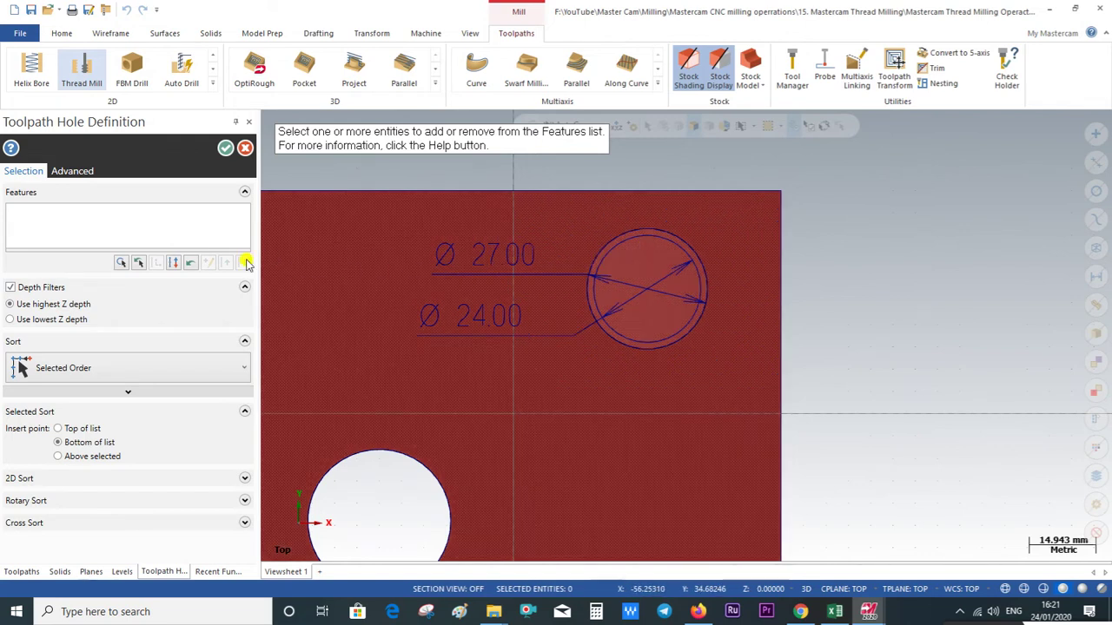
{"action": "left_click", "coordinate": [589, 314]}
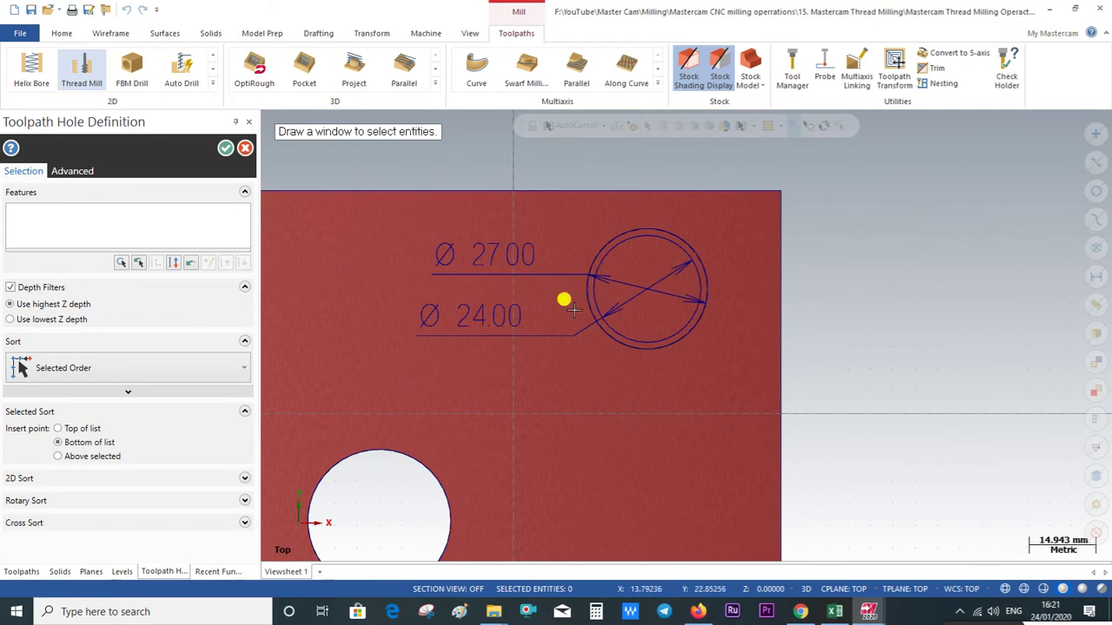
{"action": "left_click_drag", "start_coordinate": [551, 206], "coordinate": [725, 374]}
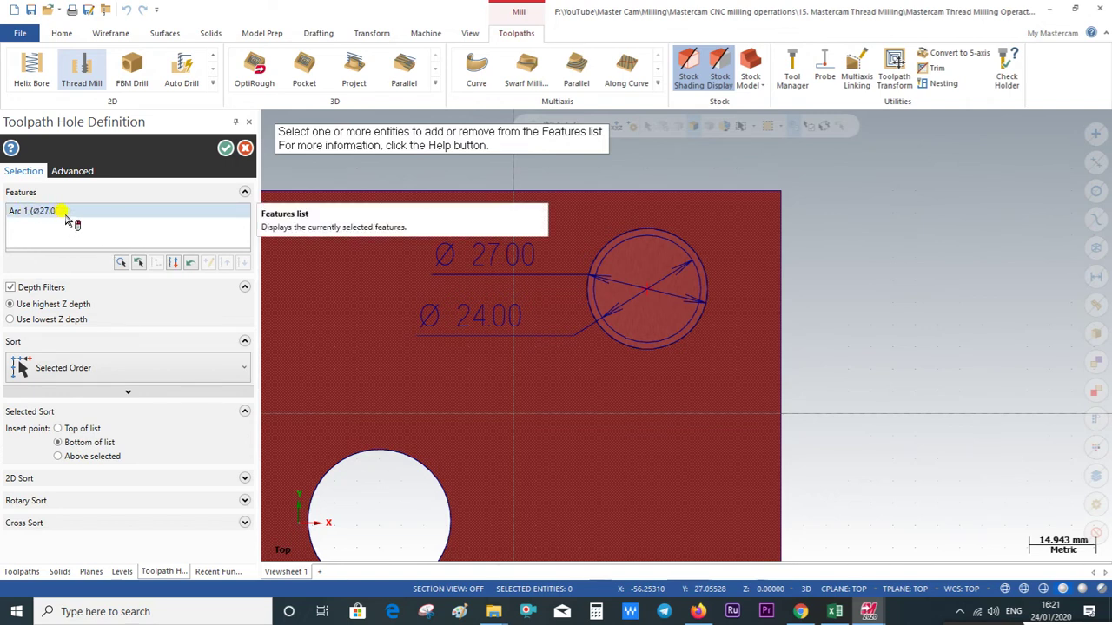
{"action": "left_click", "coordinate": [225, 148]}
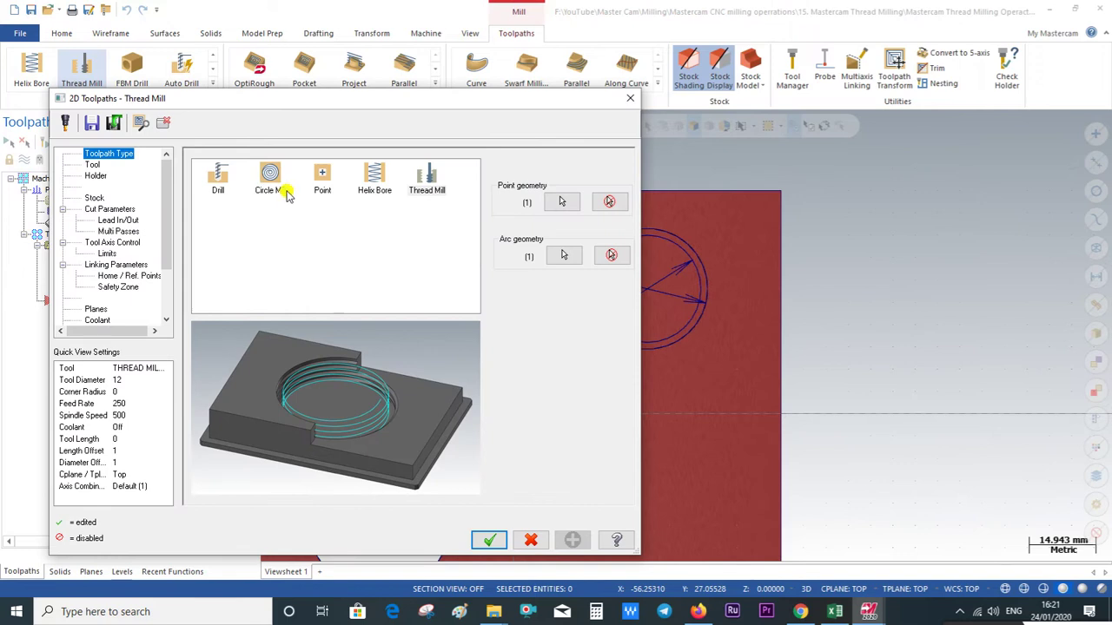
Step: Load the 12.0 mm THREAD MILL - 2MM tool from the library into the toolpath
{"action": "left_click", "coordinate": [93, 165]}
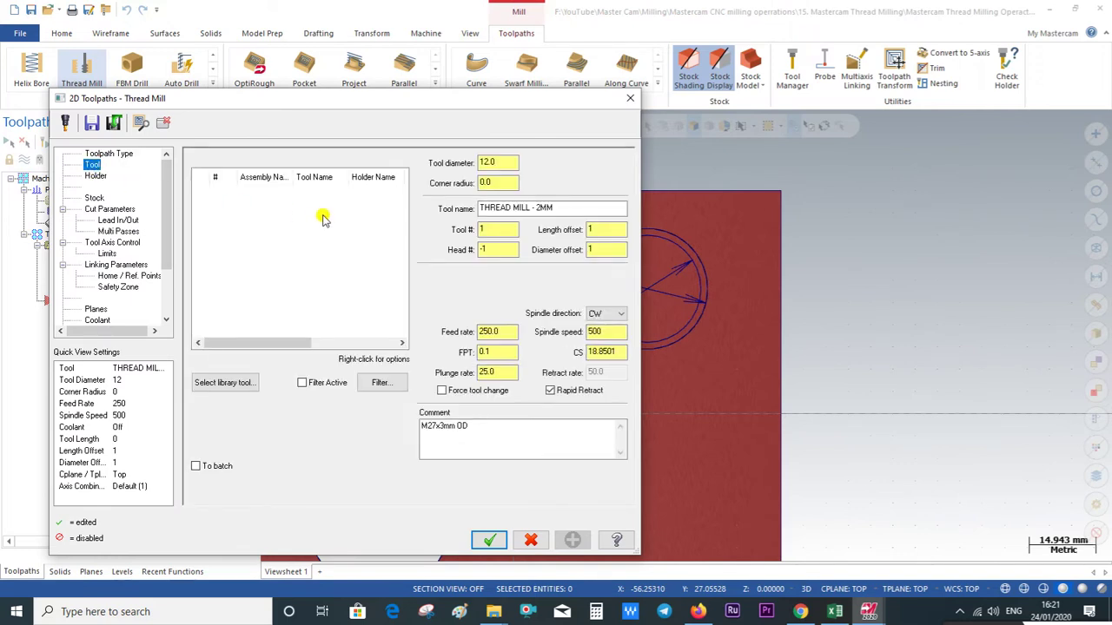
{"action": "right_click", "coordinate": [266, 226]}
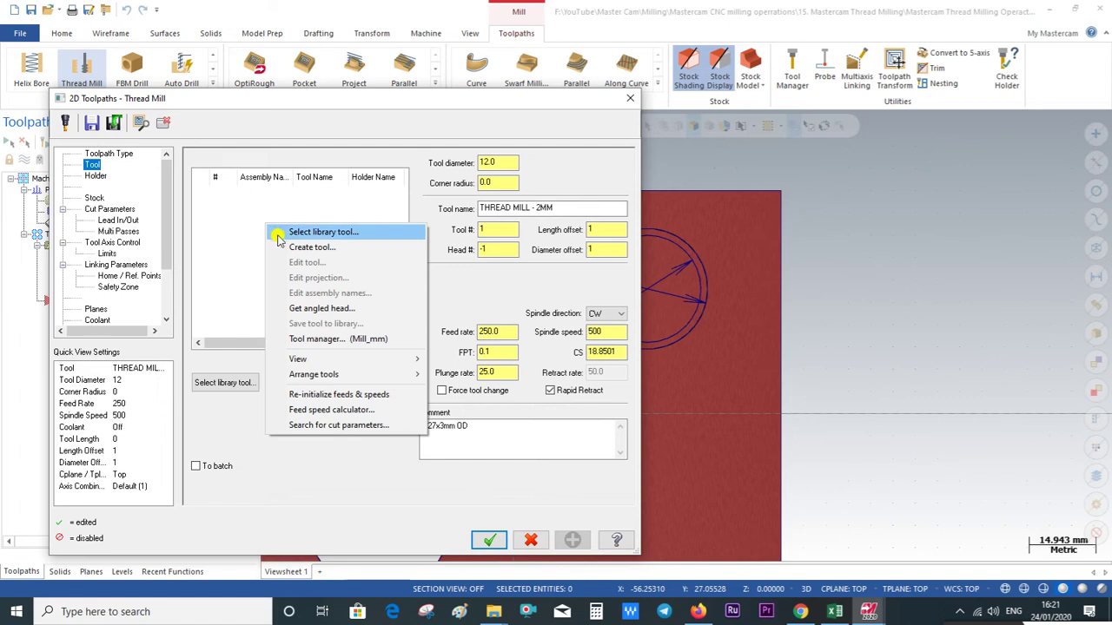
{"action": "left_click", "coordinate": [235, 384]}
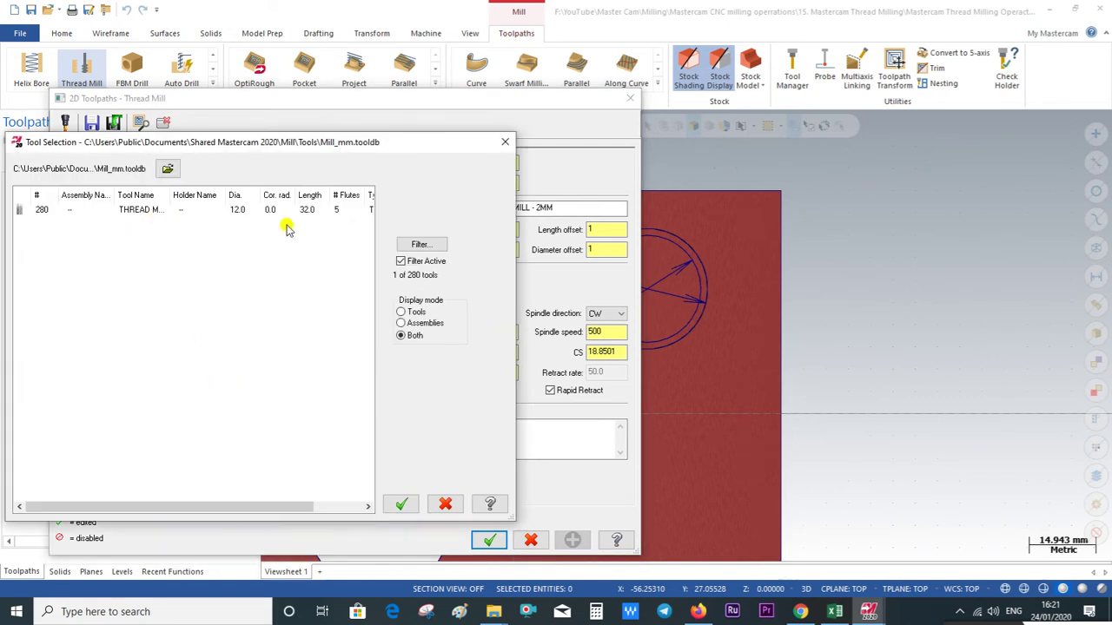
{"action": "left_click", "coordinate": [422, 245]}
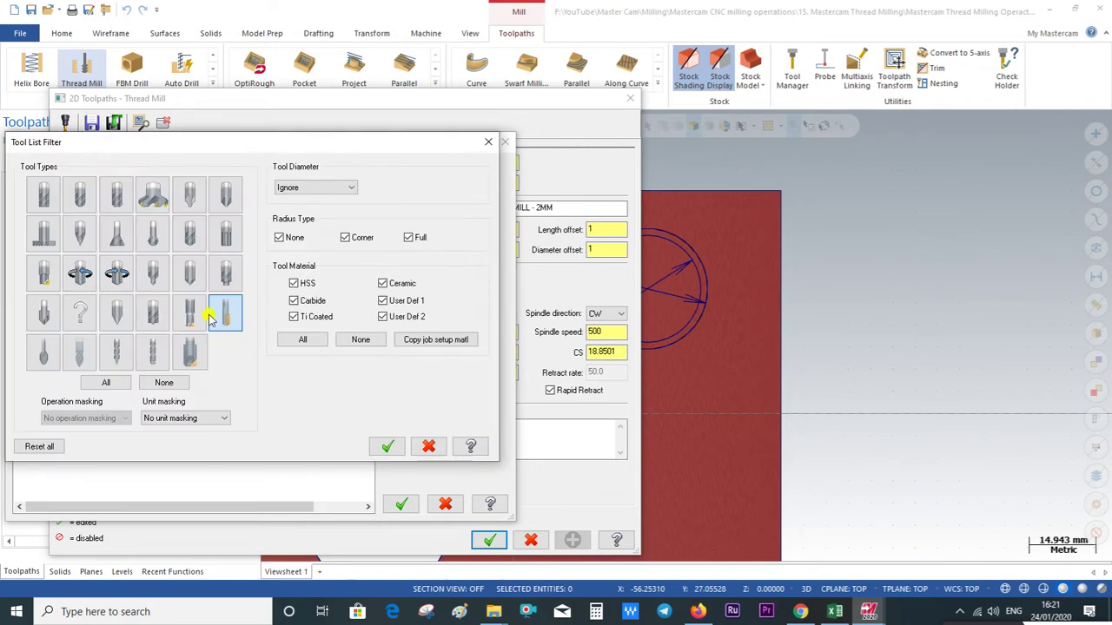
{"action": "left_click", "coordinate": [486, 144]}
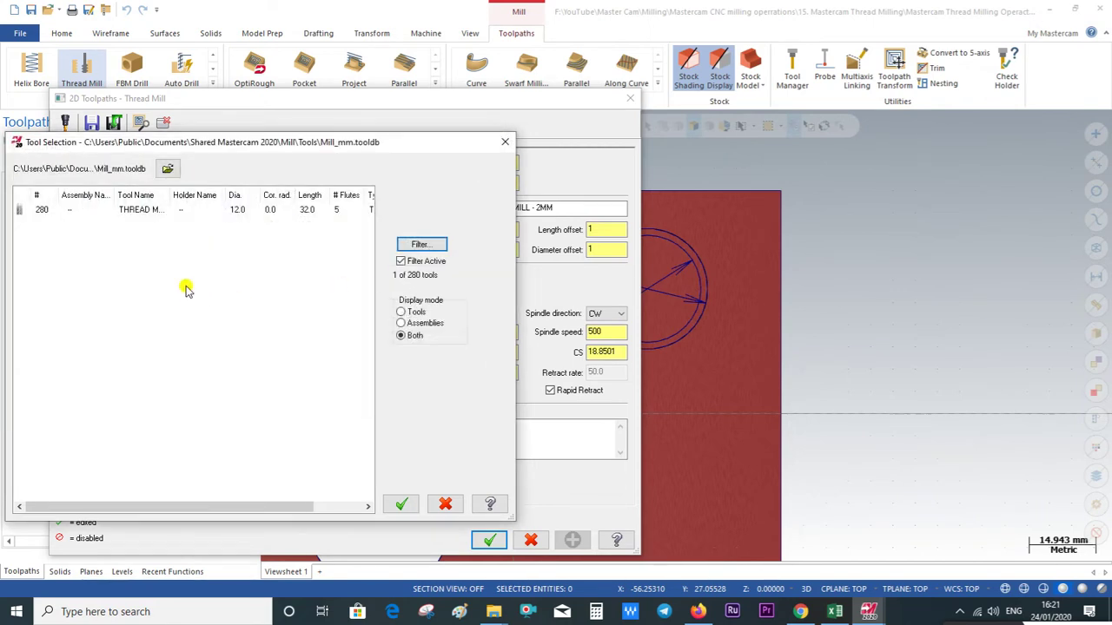
{"action": "right_click", "coordinate": [139, 262]}
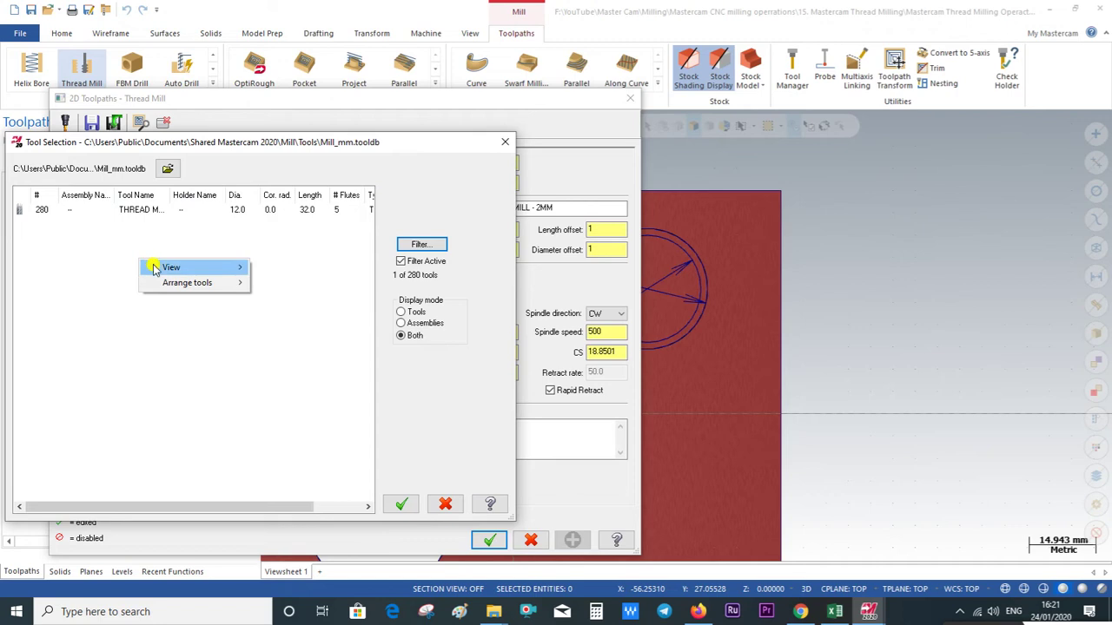
{"action": "left_click", "coordinate": [348, 263]}
{"action": "left_click", "coordinate": [400, 246]}
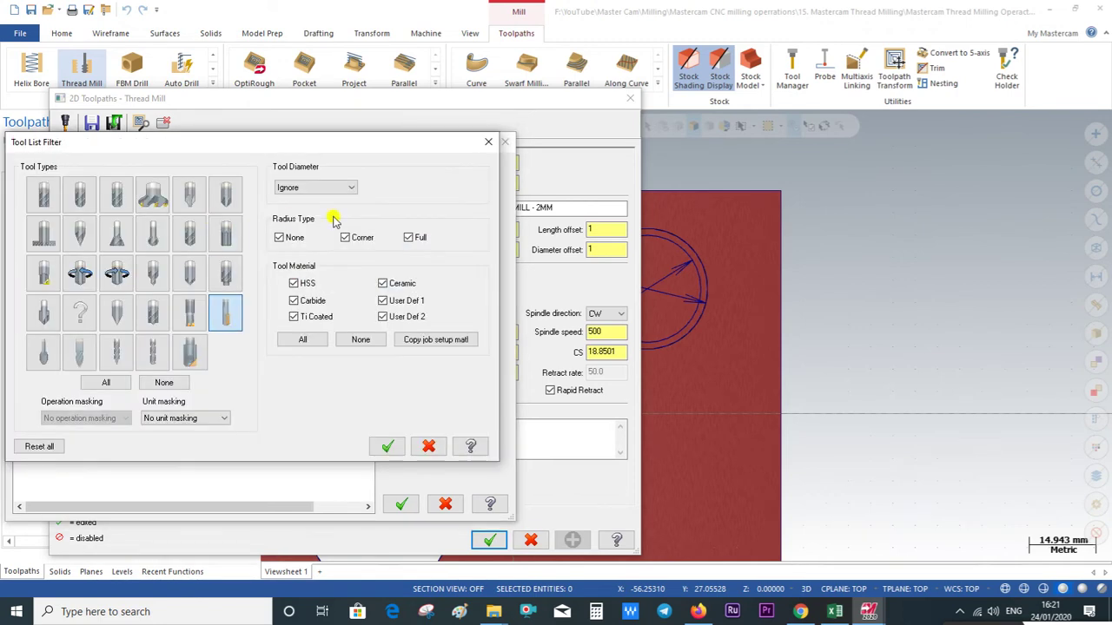
{"action": "left_click", "coordinate": [488, 143]}
{"action": "left_click", "coordinate": [174, 209]}
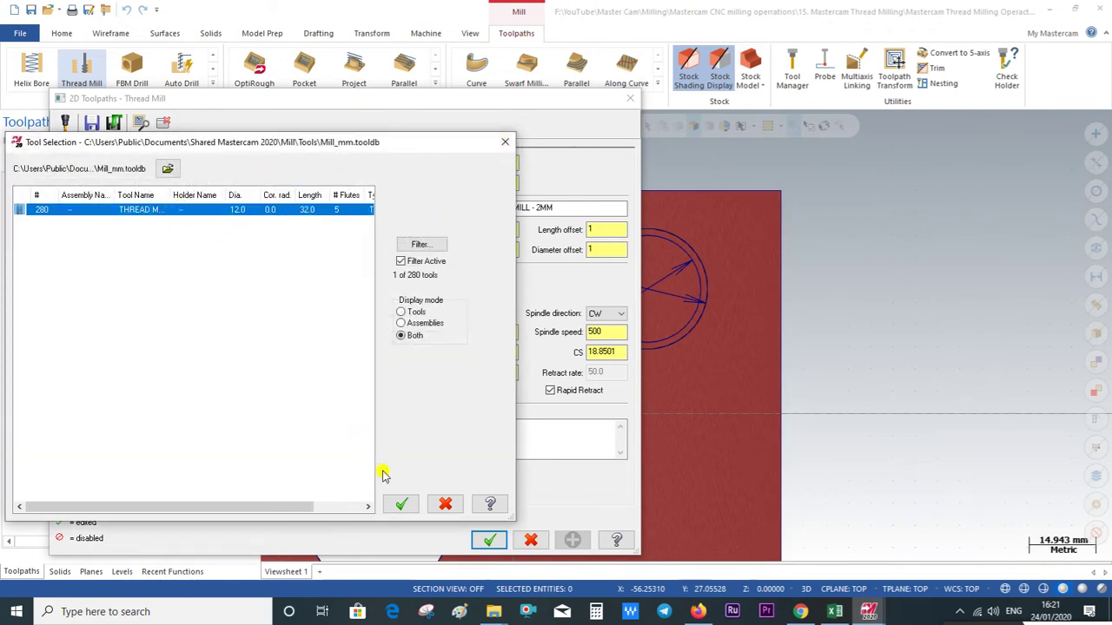
{"action": "left_click", "coordinate": [400, 505]}
{"action": "right_click", "coordinate": [311, 192]}
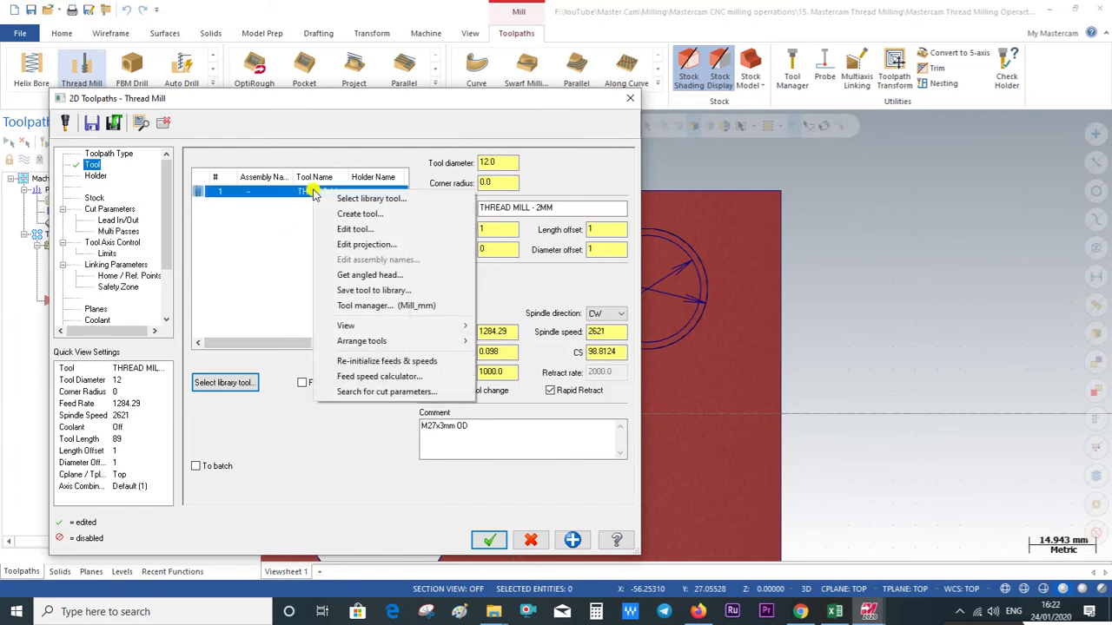
Step: Edit the thread mill to a 3 mm pitch and 3 mm cutting length
{"action": "left_click", "coordinate": [352, 228]}
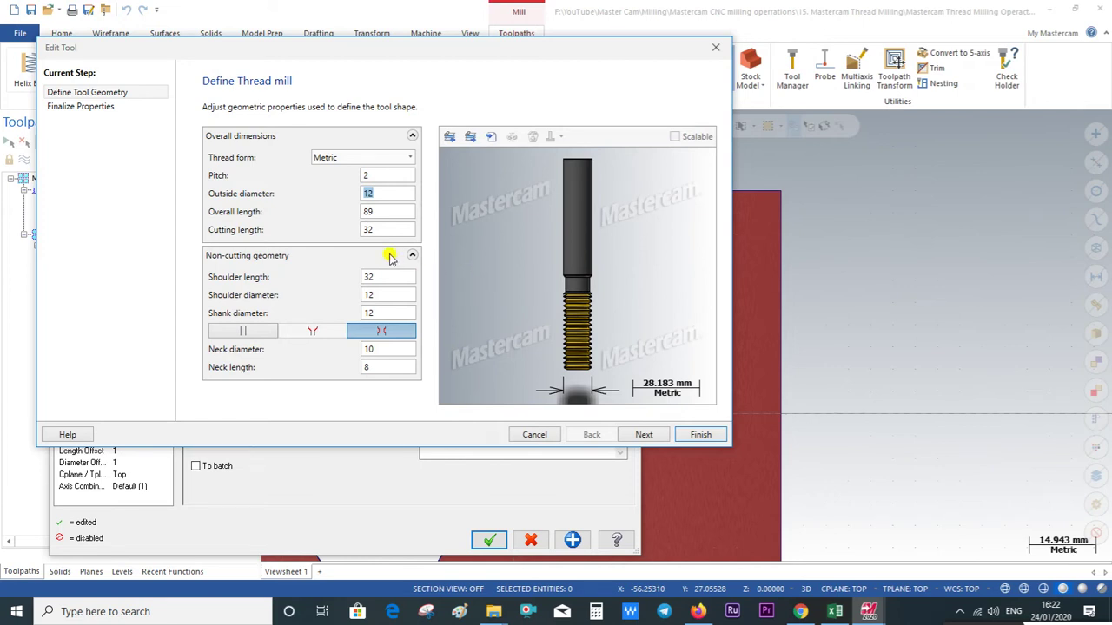
{"action": "left_click", "coordinate": [382, 177]}
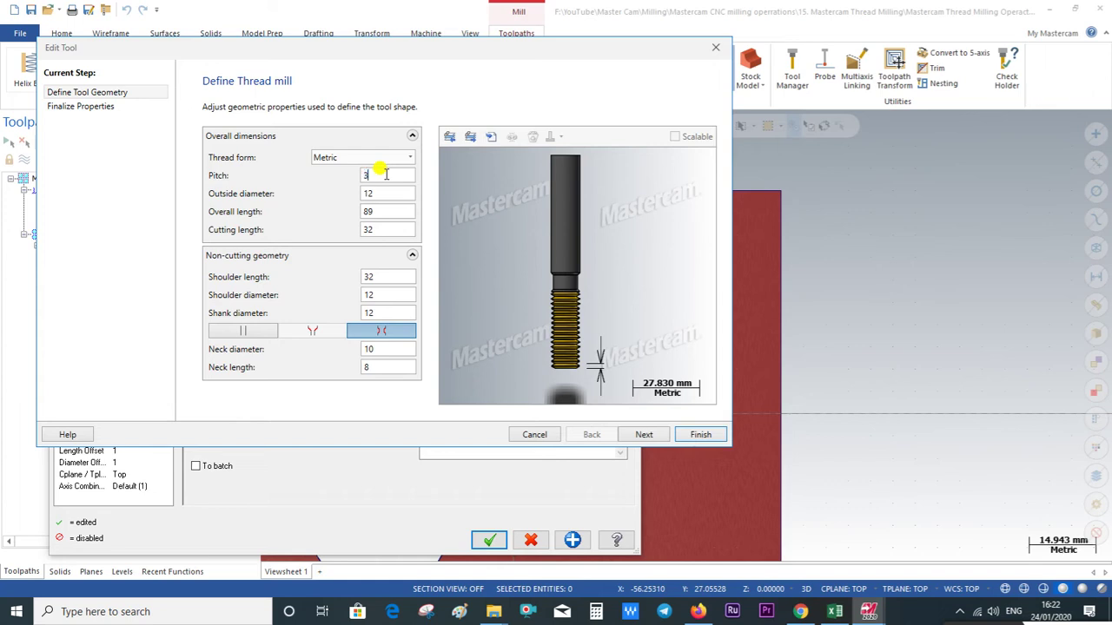
{"action": "type", "text": "3"}
{"action": "left_click_drag", "start_coordinate": [414, 49], "coordinate": [376, 36]}
{"action": "left_click", "coordinate": [344, 180]}
{"action": "double_click", "coordinate": [341, 180]}
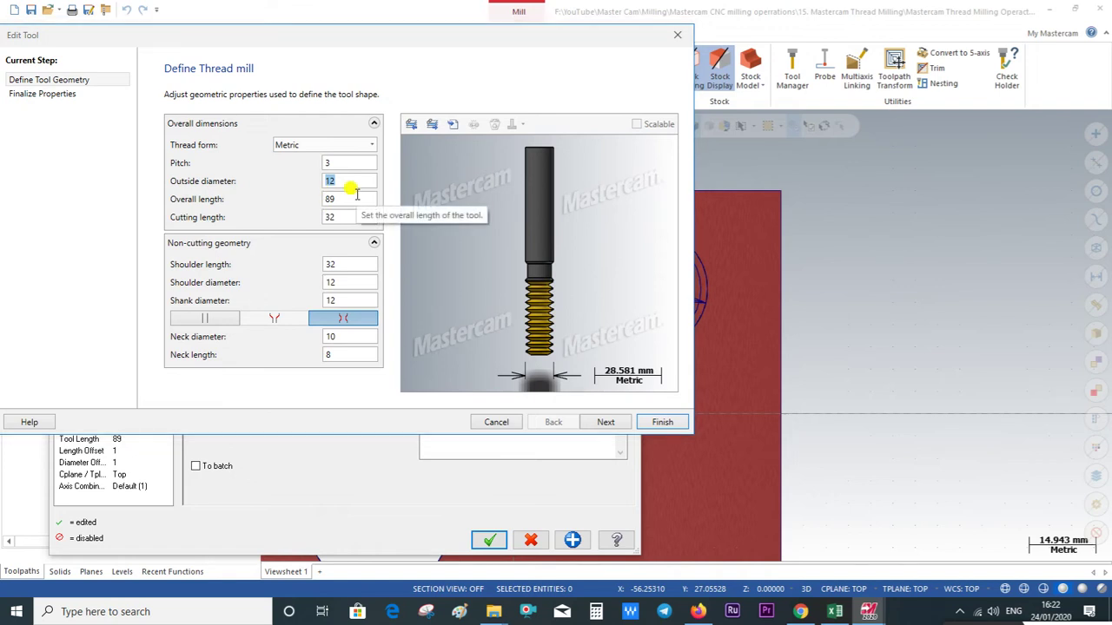
{"action": "left_click", "coordinate": [355, 196]}
{"action": "left_click", "coordinate": [349, 218]}
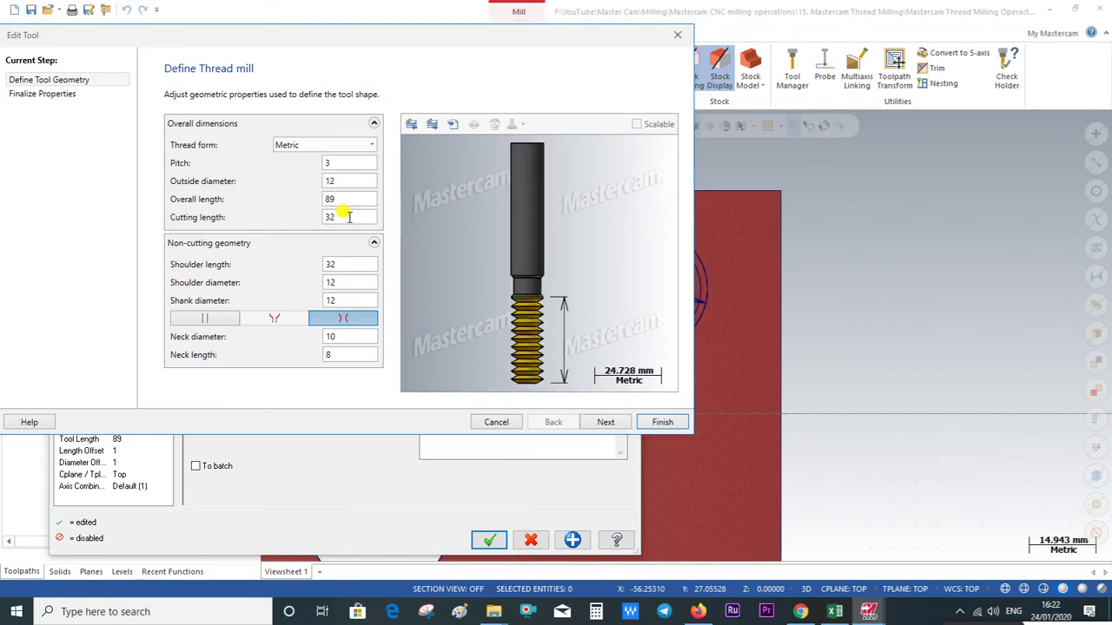
{"action": "left_click_drag", "start_coordinate": [337, 216], "coordinate": [291, 222]}
{"action": "type", "text": "3.0"}
{"action": "left_click", "coordinate": [348, 199]}
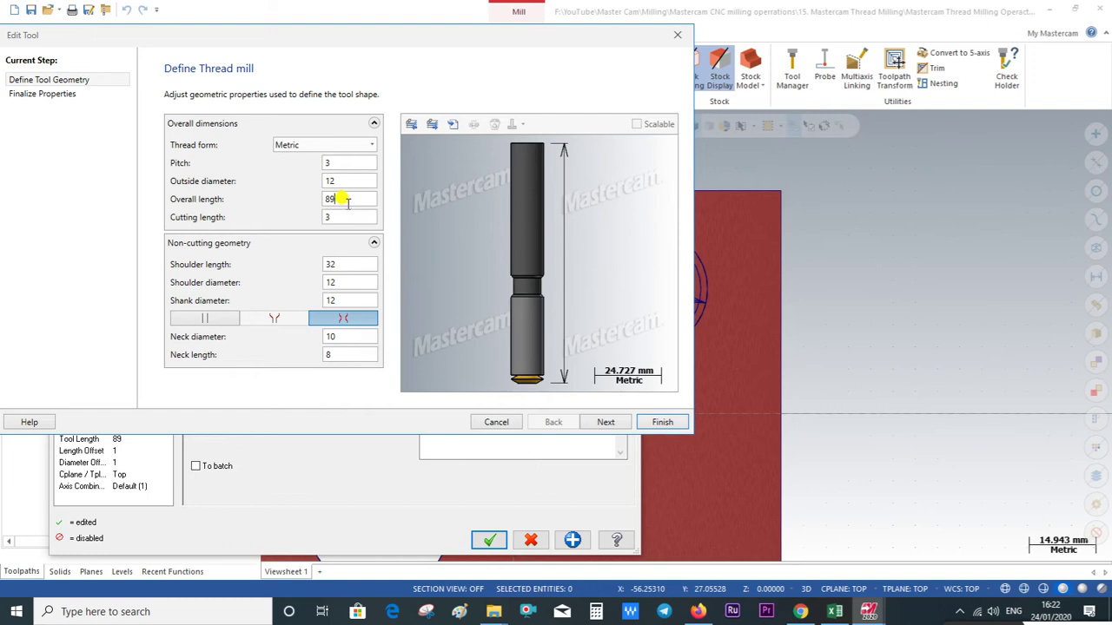
Step: Set the tool's shoulder diameter to 8 mm and finish the tool edit
{"action": "left_click", "coordinate": [337, 263]}
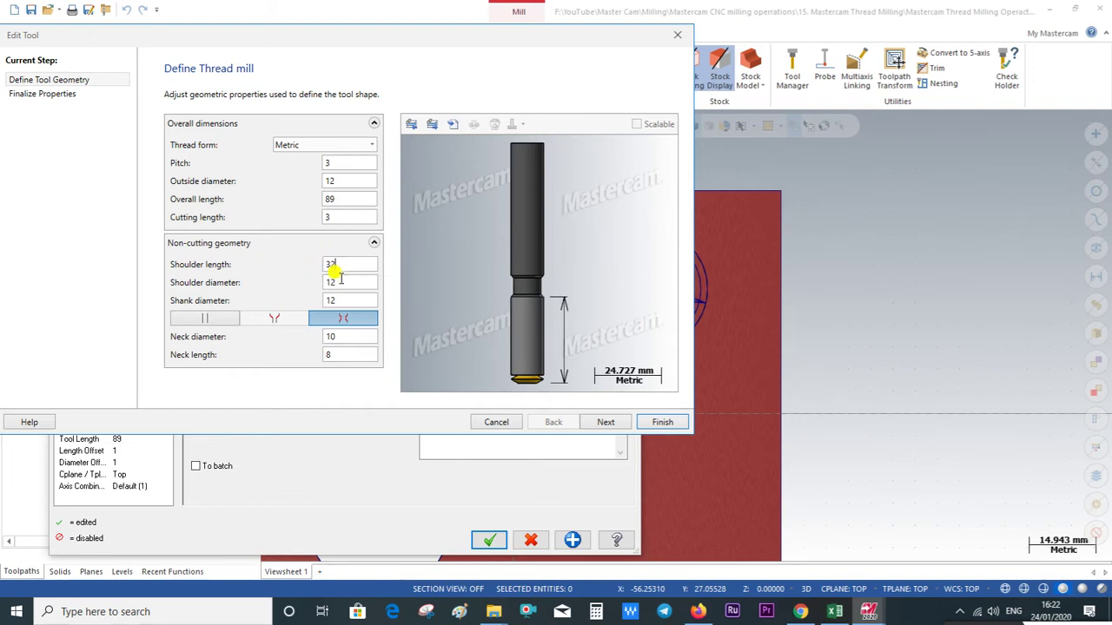
{"action": "double_click", "coordinate": [340, 280]}
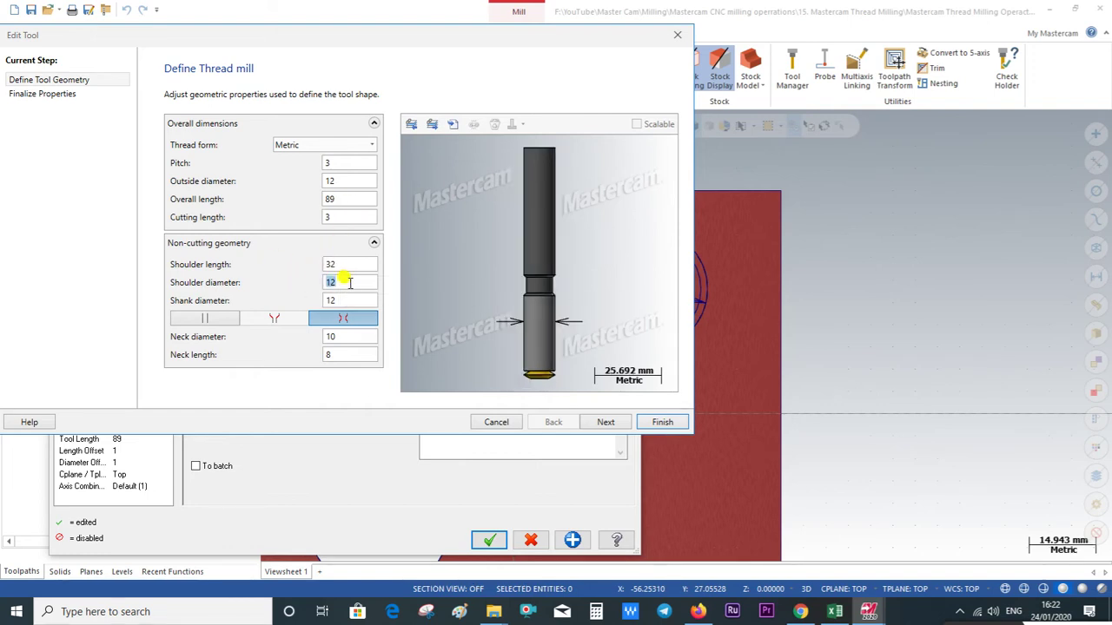
{"action": "type", "text": "14"}
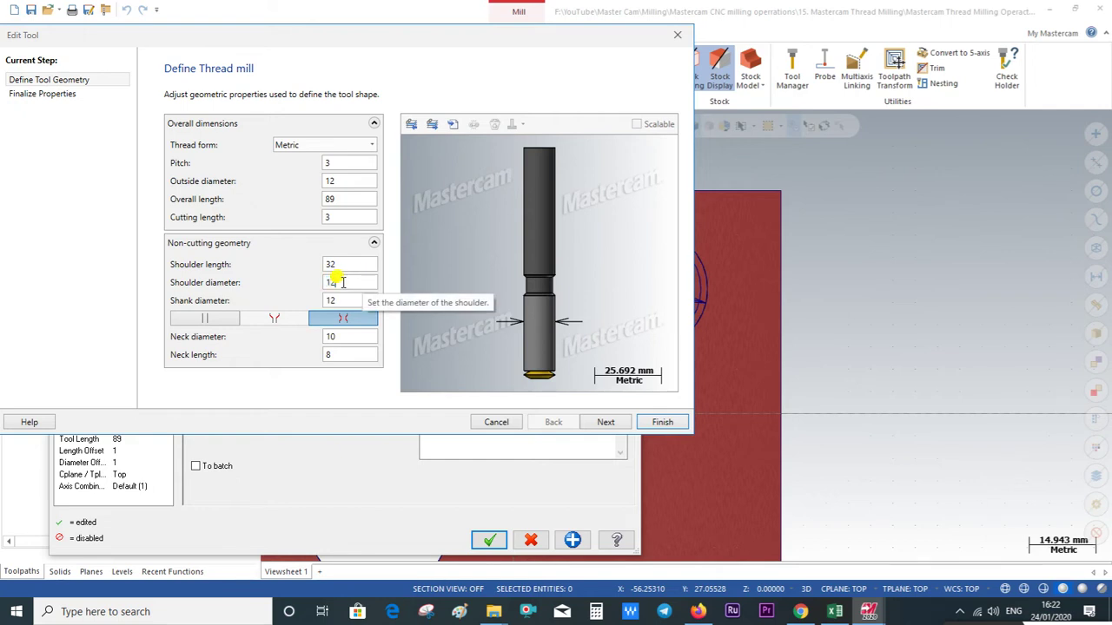
{"action": "key", "text": "ctrl+z"}
{"action": "type", "text": "8"}
{"action": "left_click", "coordinate": [354, 262]}
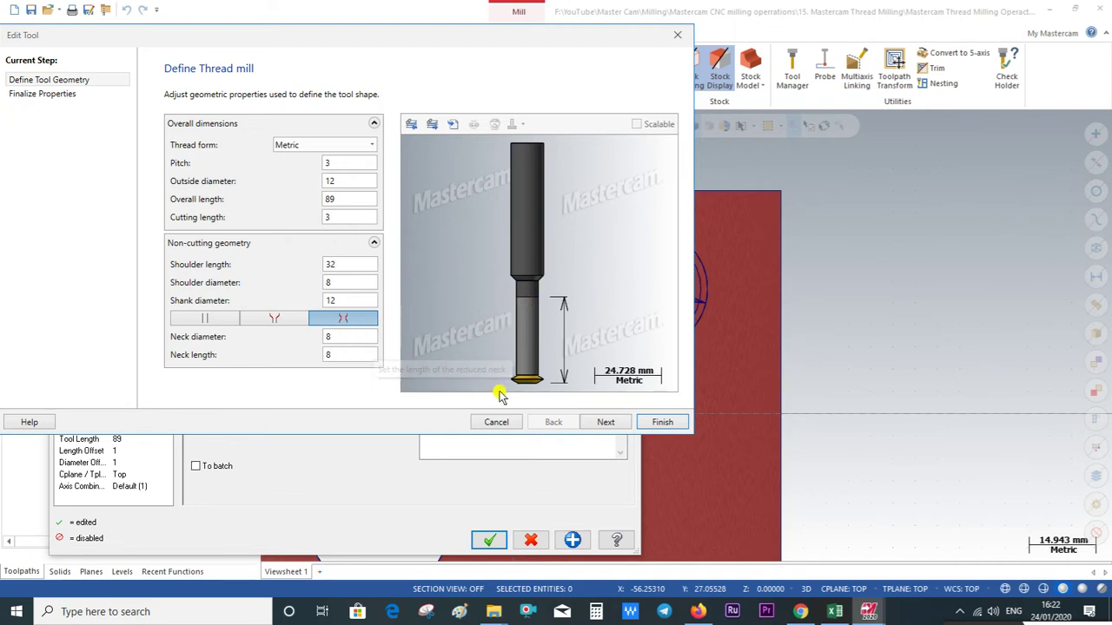
{"action": "left_click", "coordinate": [608, 422]}
{"action": "left_click", "coordinate": [651, 424]}
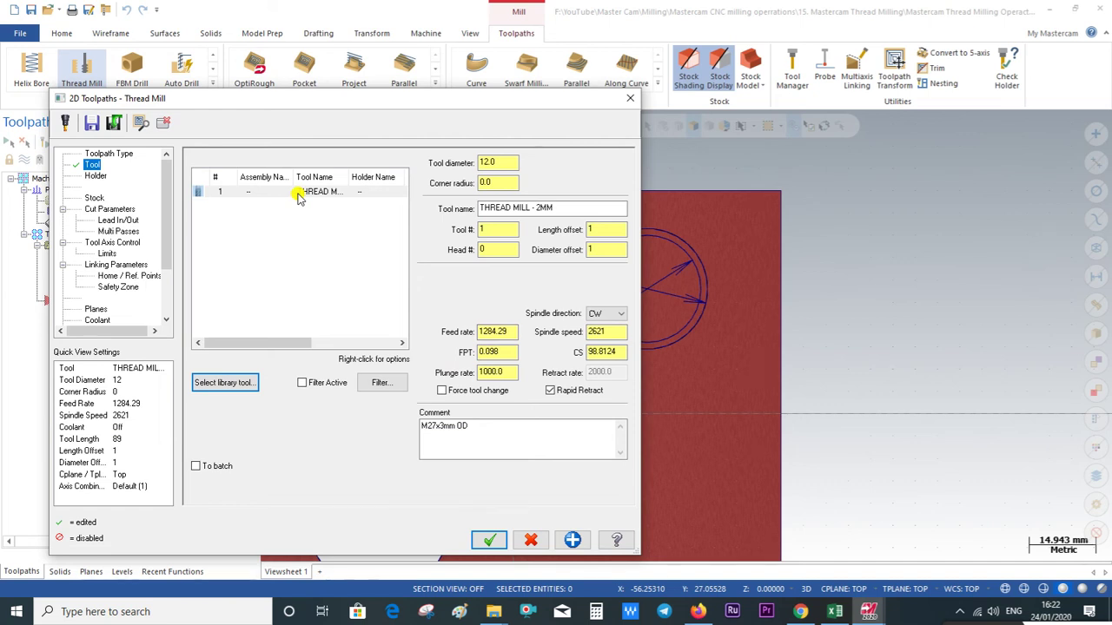
Step: Set the thread mill feed rate to 250 and spindle speed to 500
{"action": "double_click", "coordinate": [476, 330]}
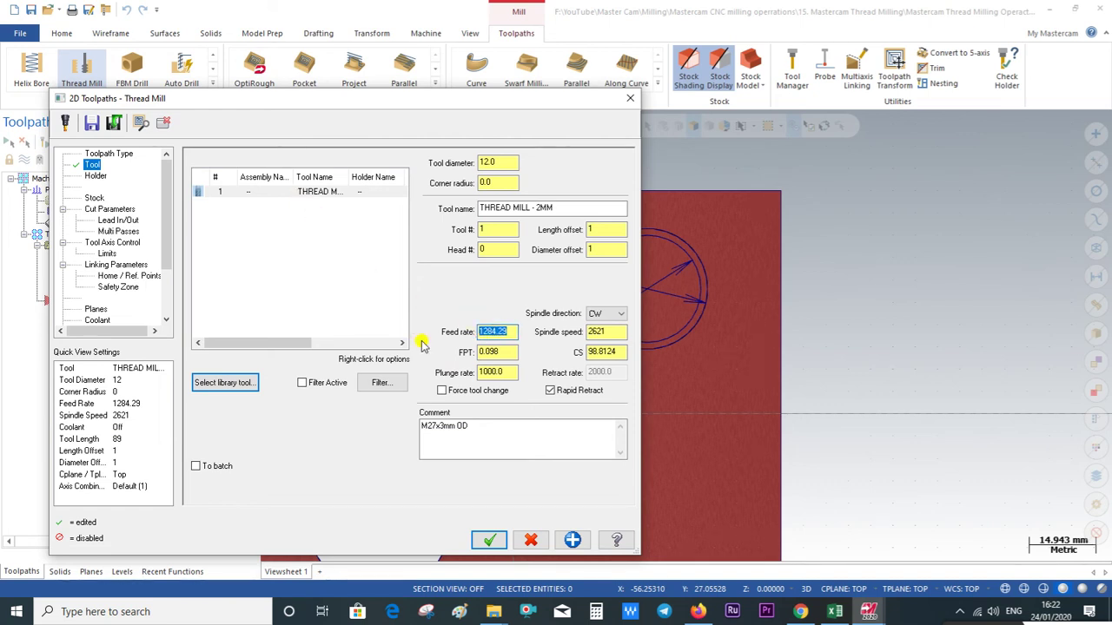
{"action": "type", "text": "20"}
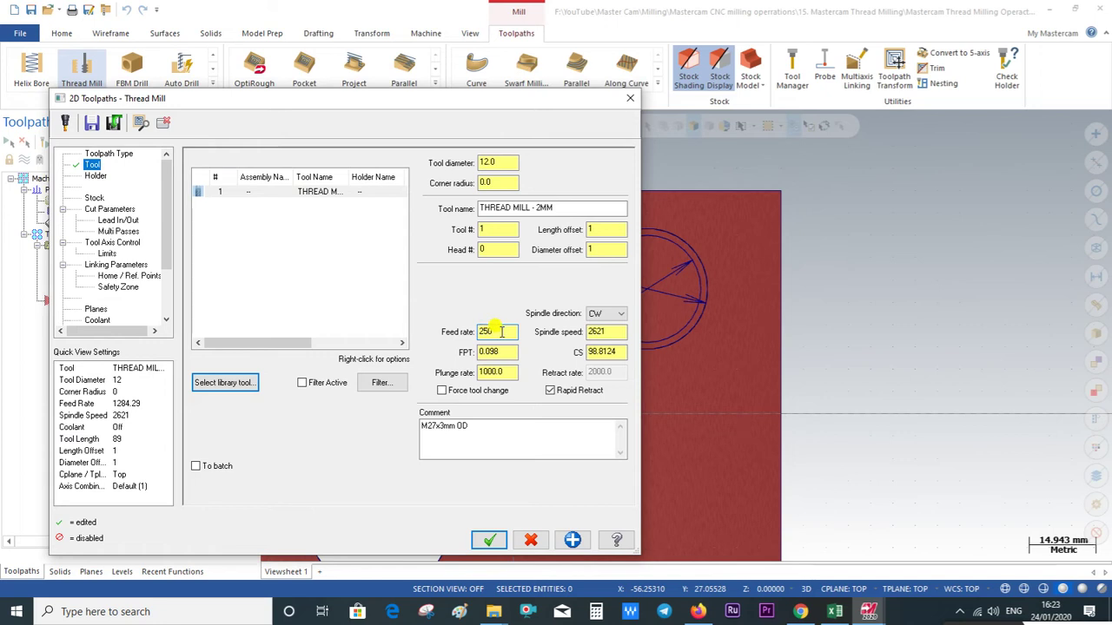
{"action": "double_click", "coordinate": [603, 331]}
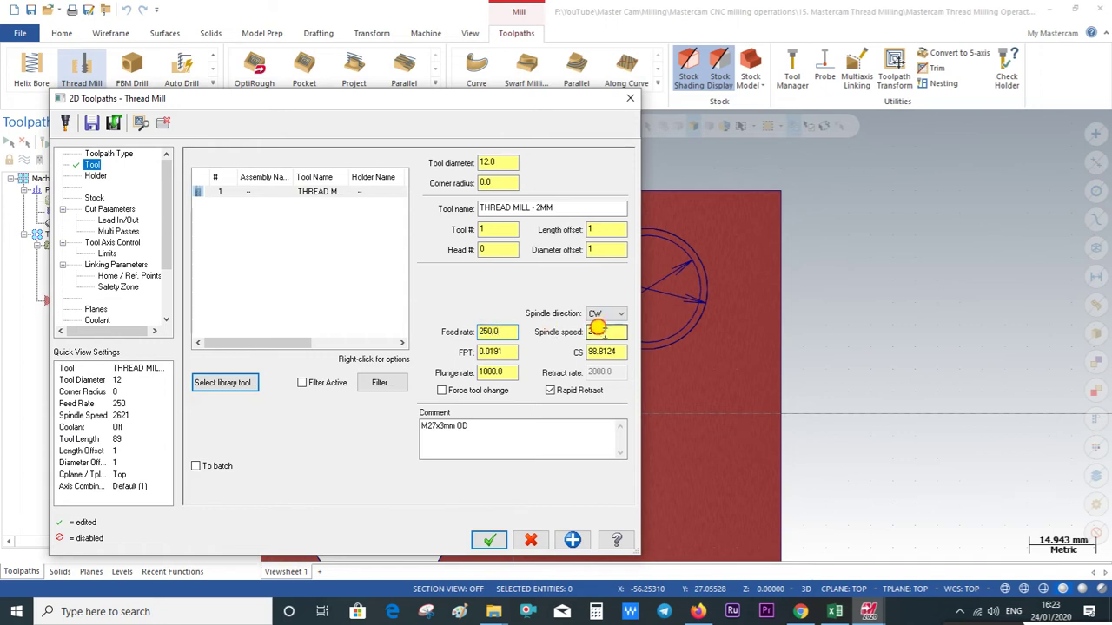
{"action": "type", "text": "500"}
{"action": "left_click", "coordinate": [513, 352]}
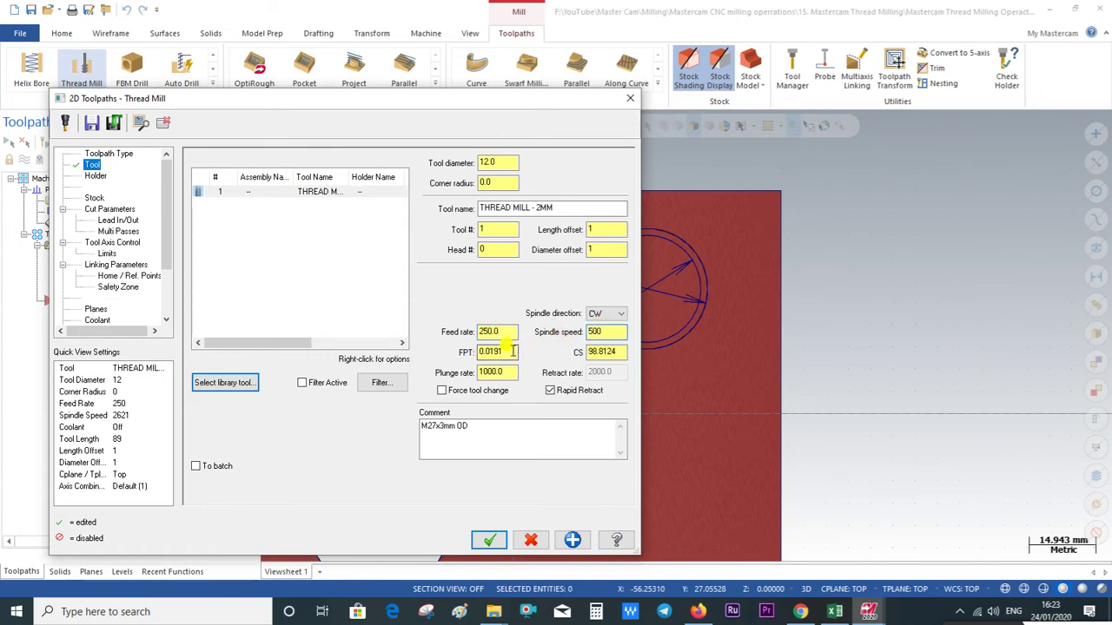
{"action": "type", "text": "0.1"}
{"action": "left_click", "coordinate": [511, 373]}
Step: Review the 'M27x3mm OD' comment and show the Cut Parameters page
{"action": "left_click", "coordinate": [494, 432]}
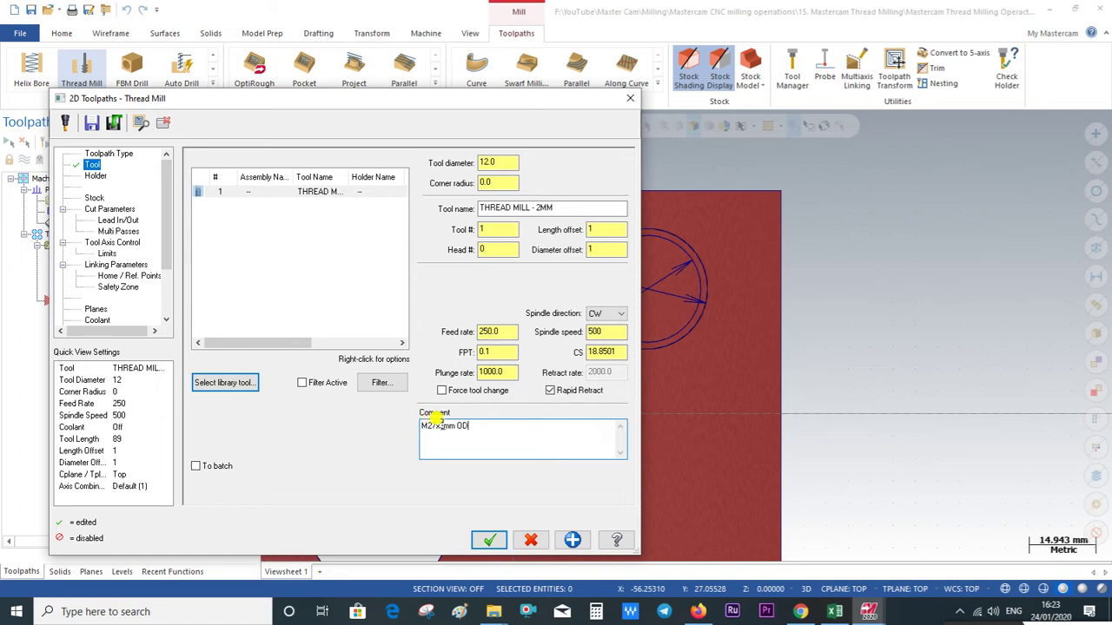
{"action": "left_click_drag", "start_coordinate": [465, 425], "coordinate": [422, 427]}
{"action": "left_click", "coordinate": [467, 426]}
{"action": "left_click", "coordinate": [95, 198]}
{"action": "left_click", "coordinate": [105, 210]}
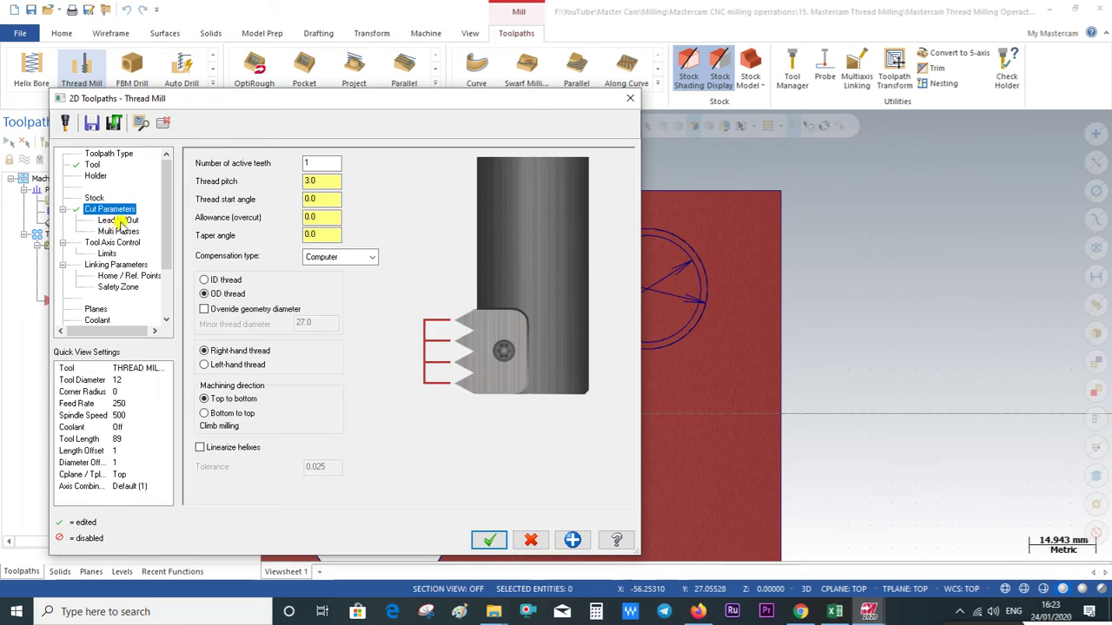
Step: Review the Cut Parameters: active teeth, 3.0 thread pitch, start angle, allowance and taper angle
{"action": "left_click", "coordinate": [309, 162]}
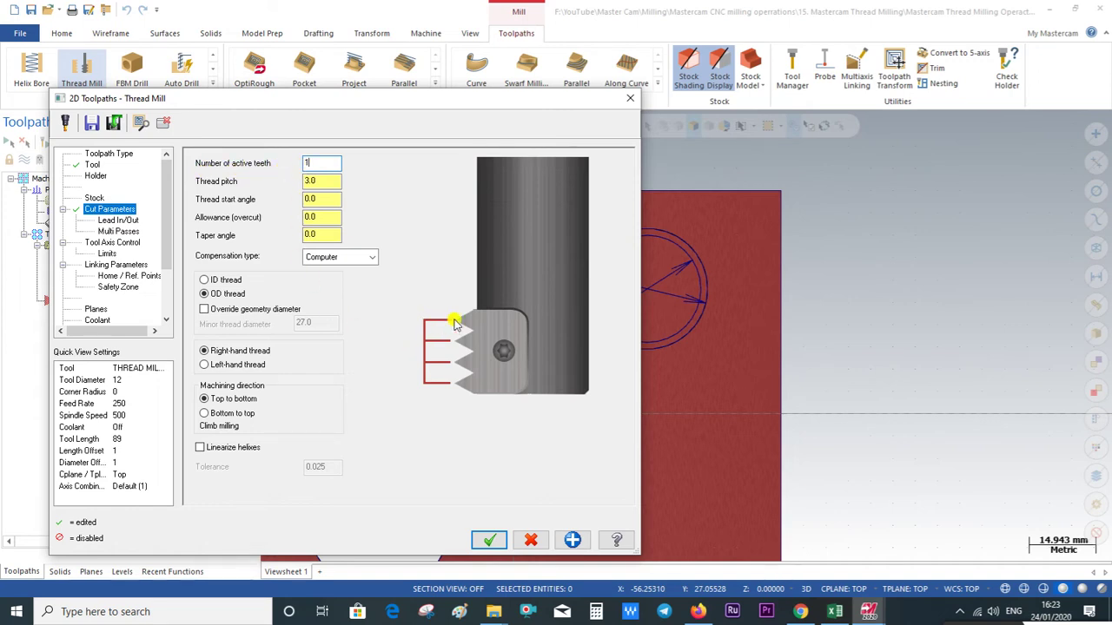
{"action": "left_click", "coordinate": [460, 375]}
{"action": "left_click", "coordinate": [327, 181]}
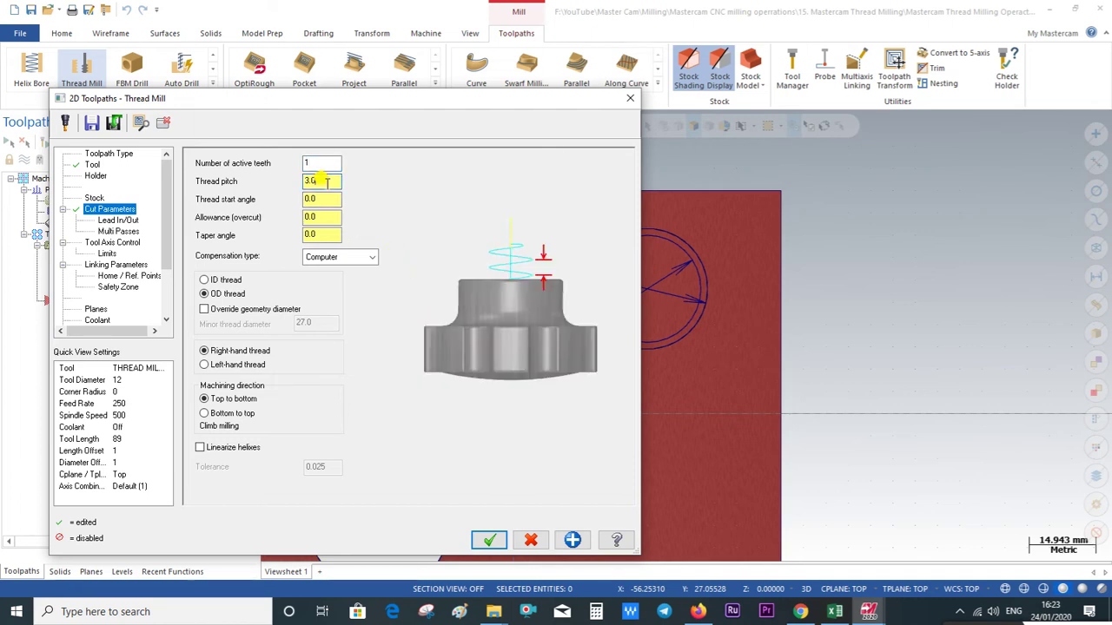
{"action": "double_click", "coordinate": [318, 181]}
{"action": "left_click", "coordinate": [320, 199]}
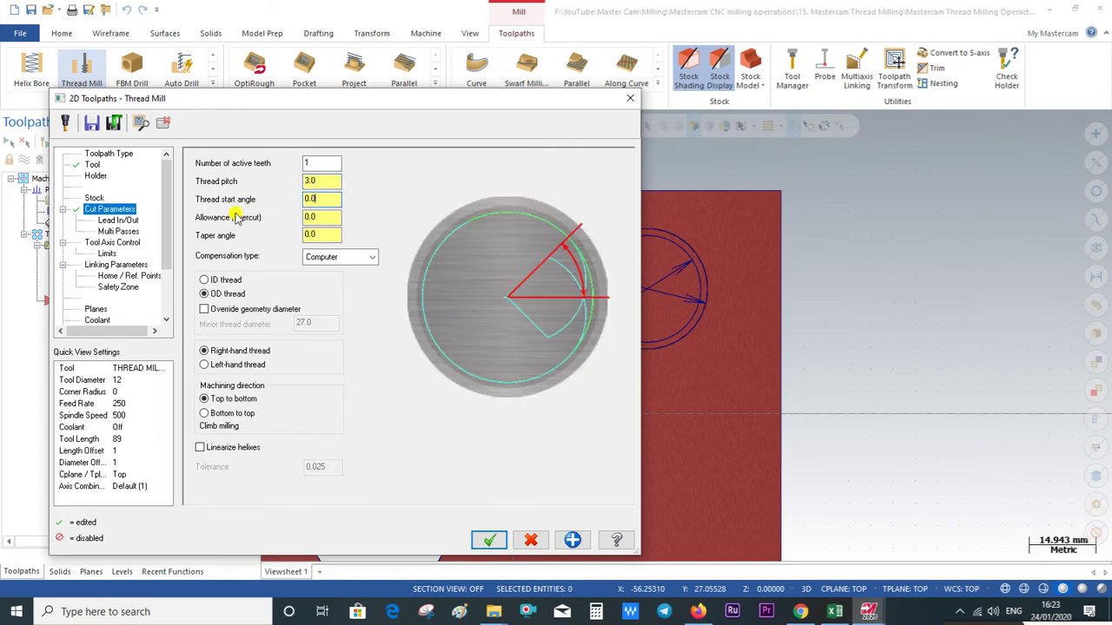
{"action": "double_click", "coordinate": [311, 198]}
{"action": "double_click", "coordinate": [321, 217]}
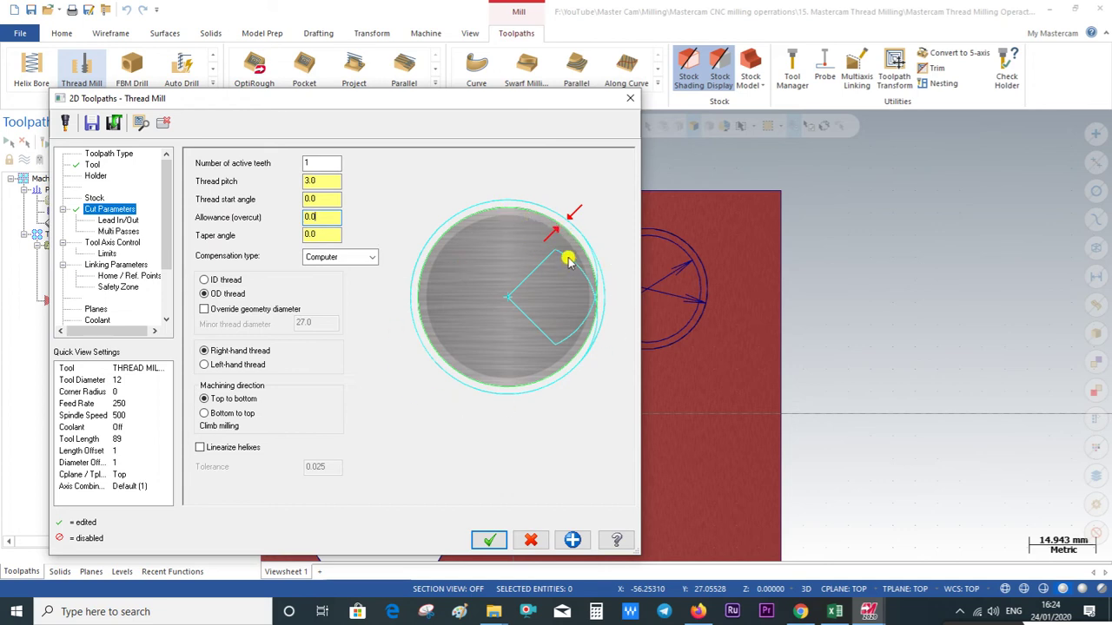
{"action": "left_click", "coordinate": [318, 220]}
{"action": "left_click", "coordinate": [318, 233]}
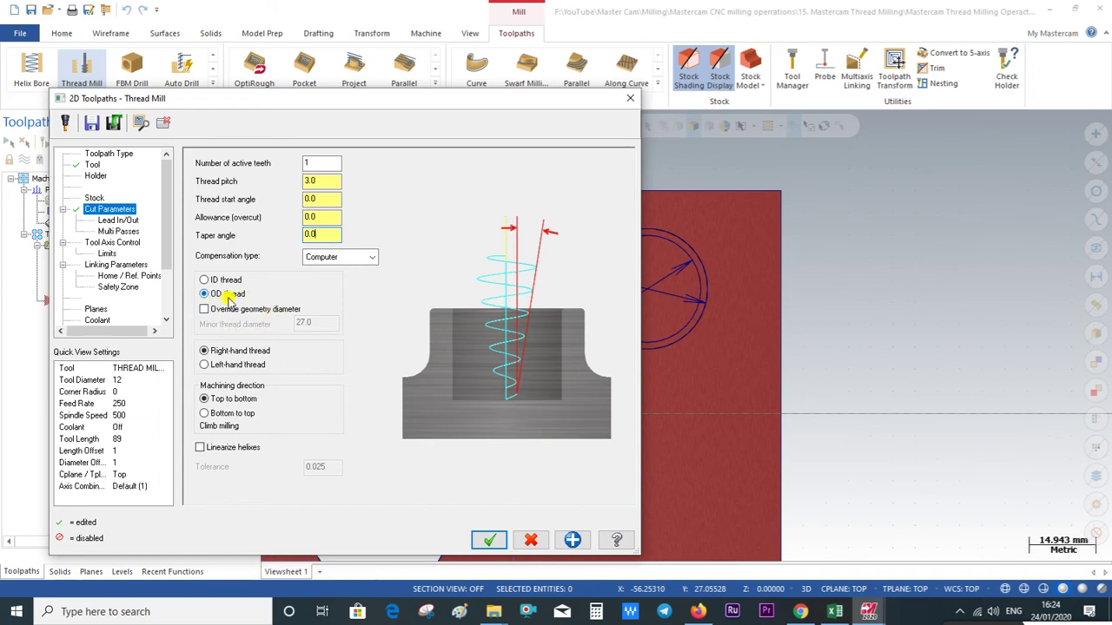
Step: Enable Override geometry diameter and select the 27.0 minor thread diameter for replacement with 24.0
{"action": "left_click", "coordinate": [204, 310]}
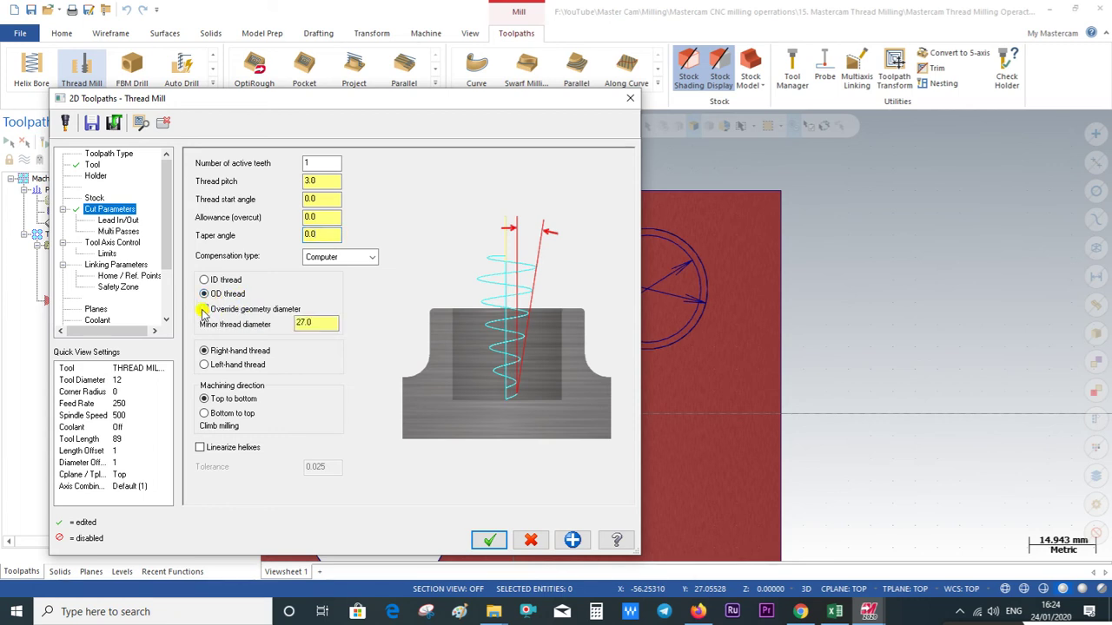
{"action": "left_click_drag", "start_coordinate": [323, 324], "coordinate": [250, 331]}
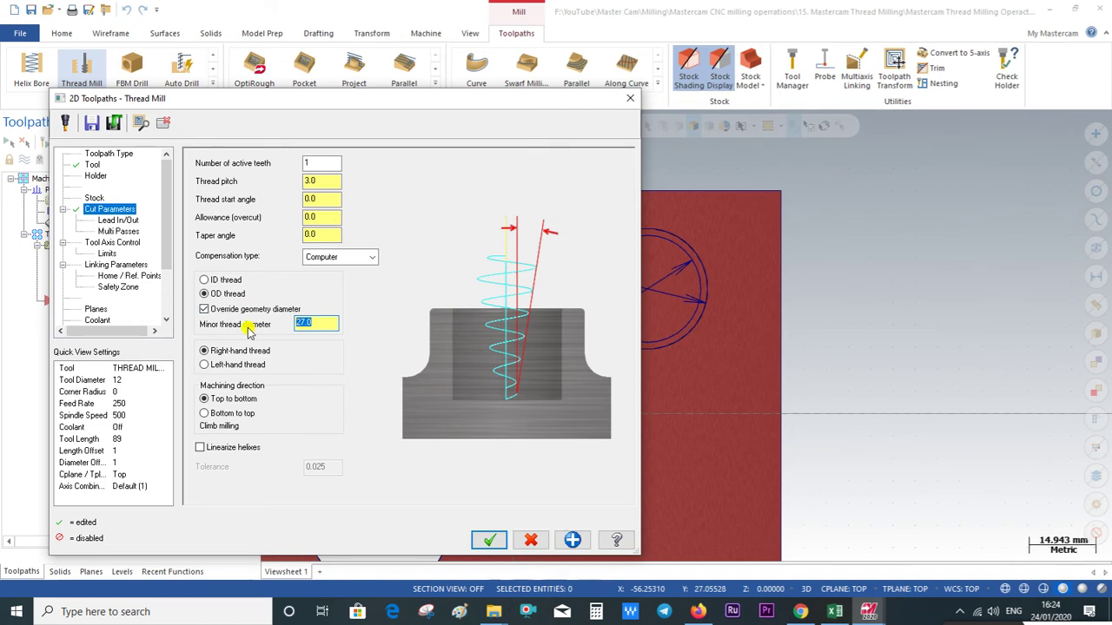
{"action": "left_click", "coordinate": [320, 326]}
{"action": "left_click_drag", "start_coordinate": [323, 323], "coordinate": [258, 335]}
Step: Check the Lead In/Out entry/exit line length and step through the pages to Linking Parameters
{"action": "left_click", "coordinate": [115, 220]}
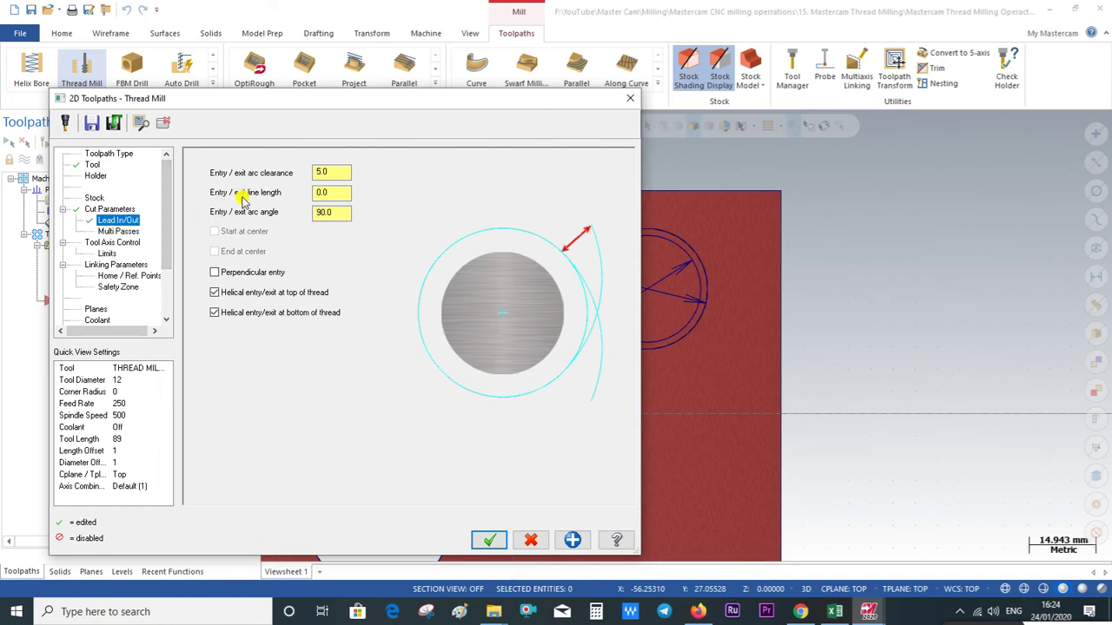
{"action": "left_click", "coordinate": [313, 193]}
{"action": "left_click", "coordinate": [127, 233]}
{"action": "left_click", "coordinate": [119, 242]}
{"action": "left_click", "coordinate": [111, 254]}
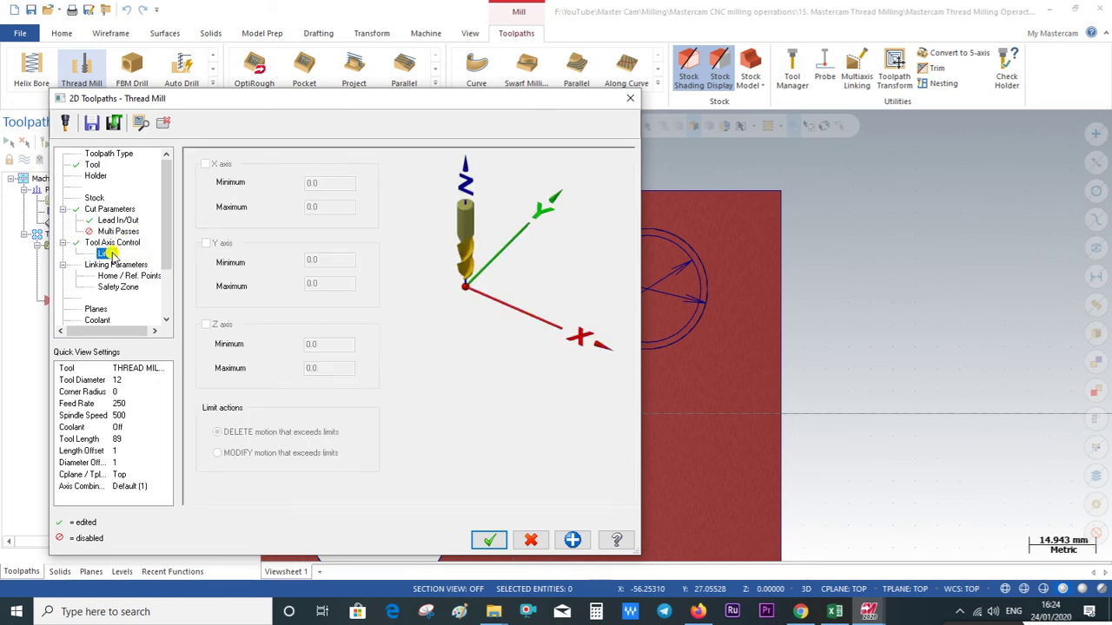
{"action": "left_click", "coordinate": [111, 265]}
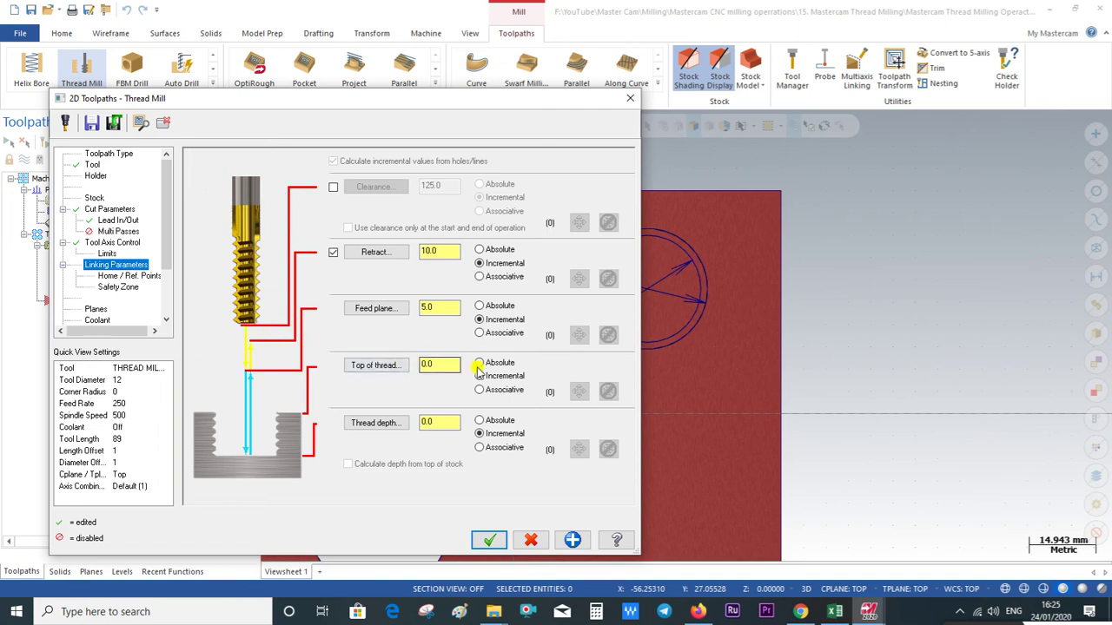
Step: Pick the boss top on the model as the 30.0 absolute top of thread
{"action": "left_click", "coordinate": [373, 365]}
{"action": "mouse_move", "coordinate": [635, 305]}
{"action": "middle_mouse_down"}
{"action": "mouse_move", "coordinate": [635, 258]}
{"action": "mouse_move", "coordinate": [624, 339]}
{"action": "middle_mouse_up"}
{"action": "left_click", "coordinate": [624, 337]}
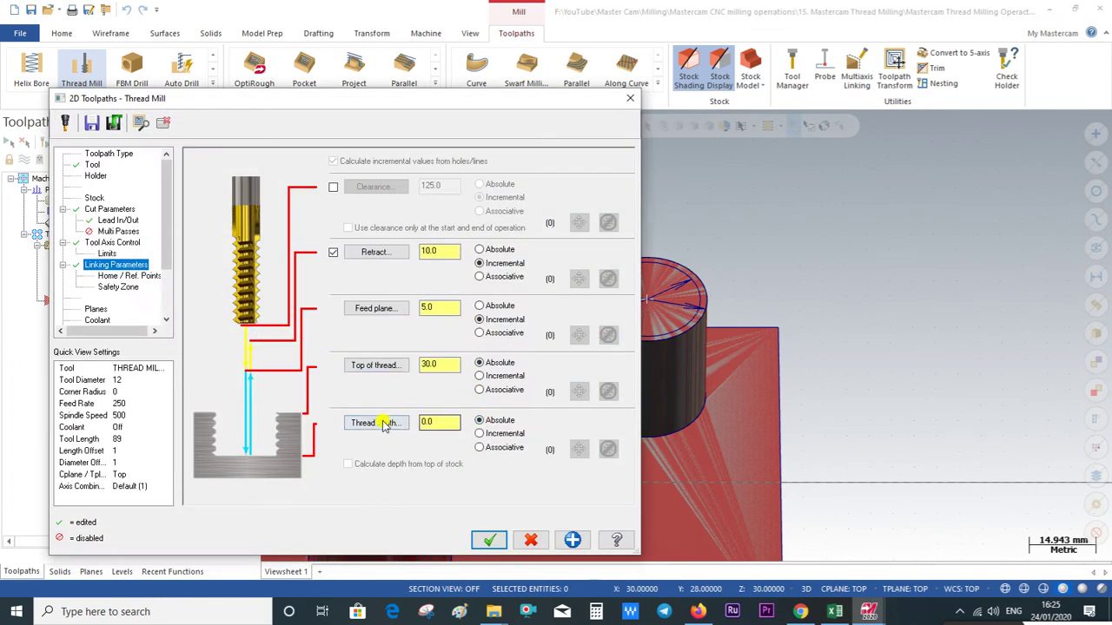
Step: Set the thread depth to 5.0 absolute and accept the thread mill toolpath
{"action": "left_click", "coordinate": [383, 424]}
{"action": "left_click", "coordinate": [588, 407]}
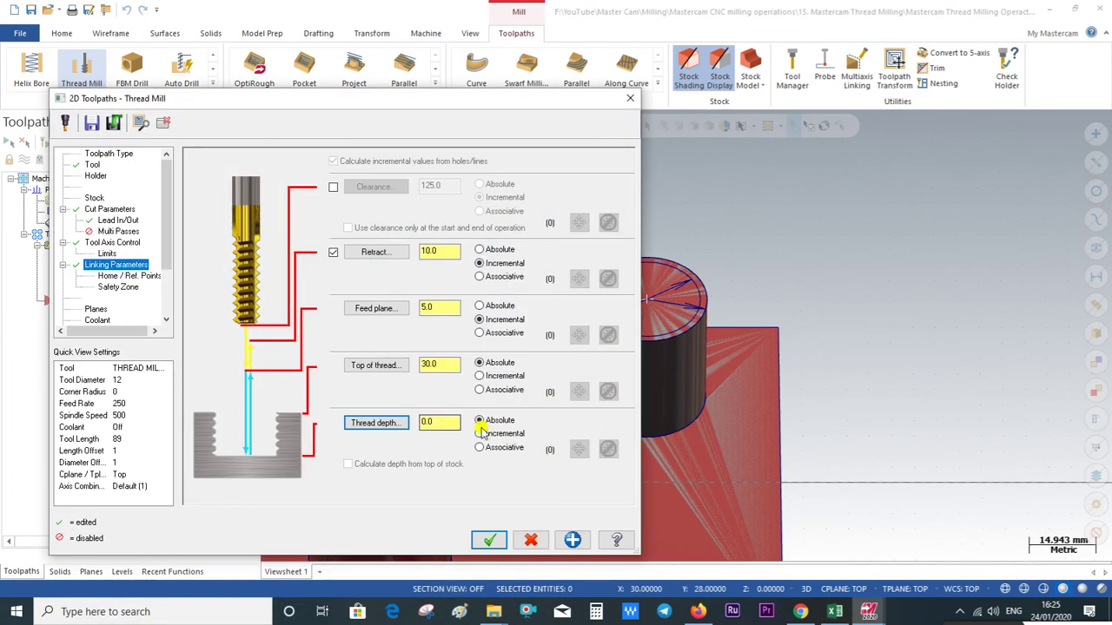
{"action": "left_click", "coordinate": [444, 421]}
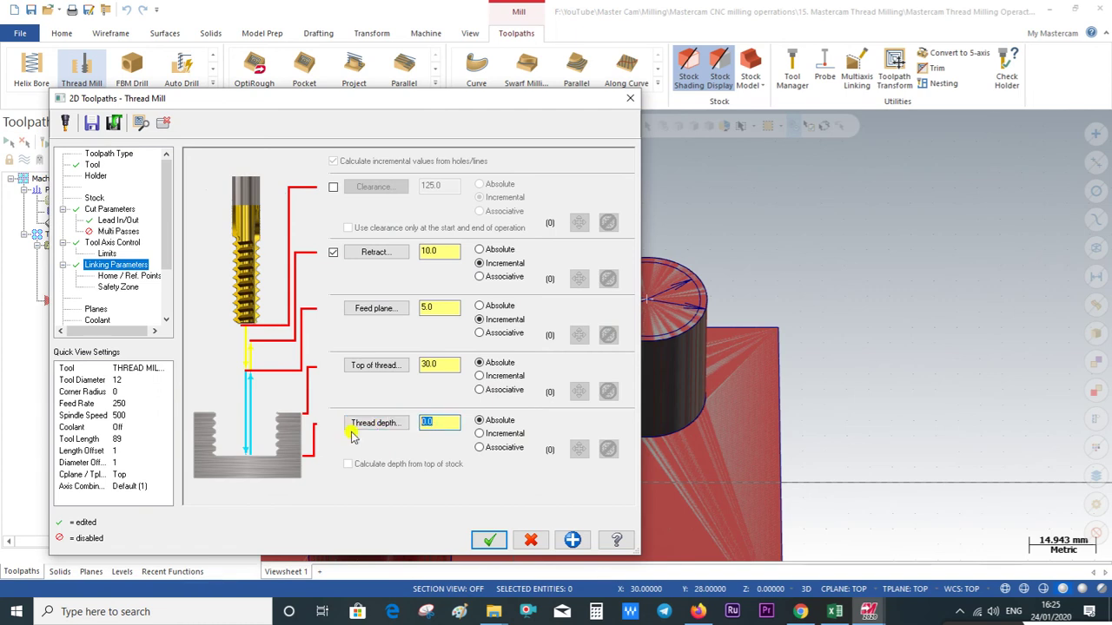
{"action": "type", "text": "5.0"}
{"action": "left_click", "coordinate": [453, 421]}
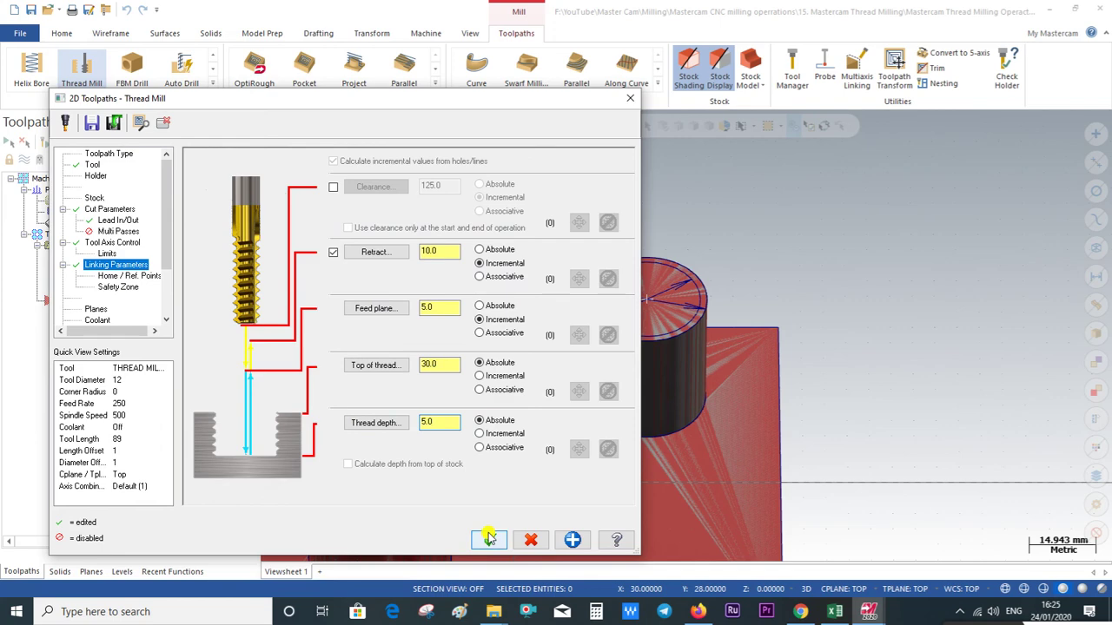
{"action": "left_click", "coordinate": [489, 539]}
{"action": "mouse_move", "coordinate": [438, 394]}
{"action": "middle_mouse_down"}
{"action": "mouse_move", "coordinate": [449, 437]}
{"action": "mouse_move", "coordinate": [367, 241]}
{"action": "middle_mouse_up"}
{"action": "right_click", "coordinate": [369, 245]}
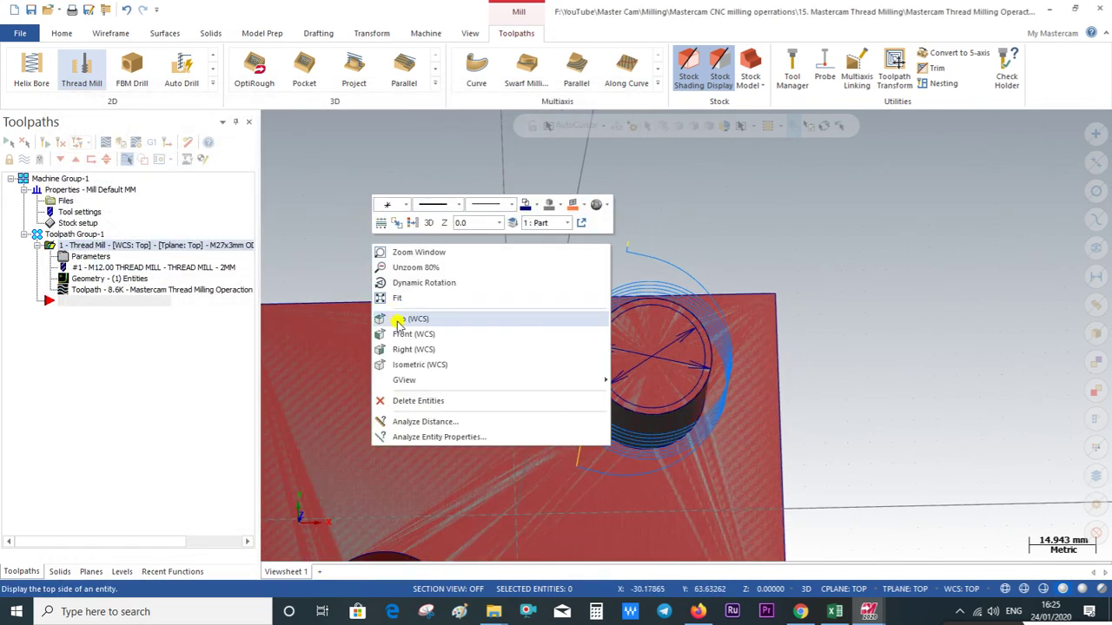
{"action": "left_click", "coordinate": [398, 322]}
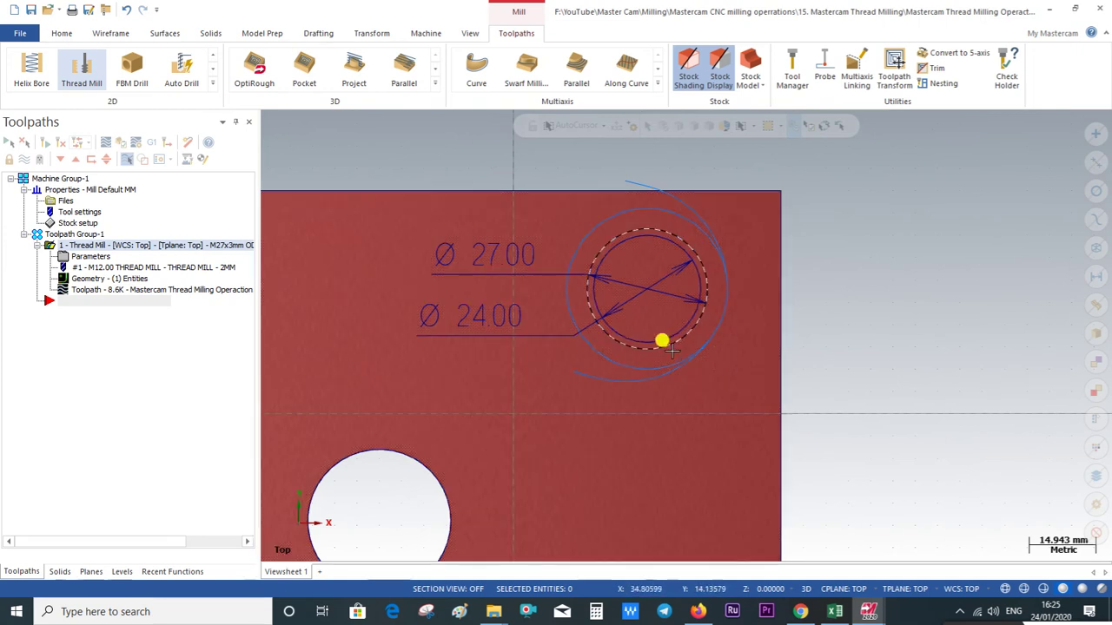
{"action": "middle_click_drag", "start_coordinate": [617, 352], "coordinate": [605, 318]}
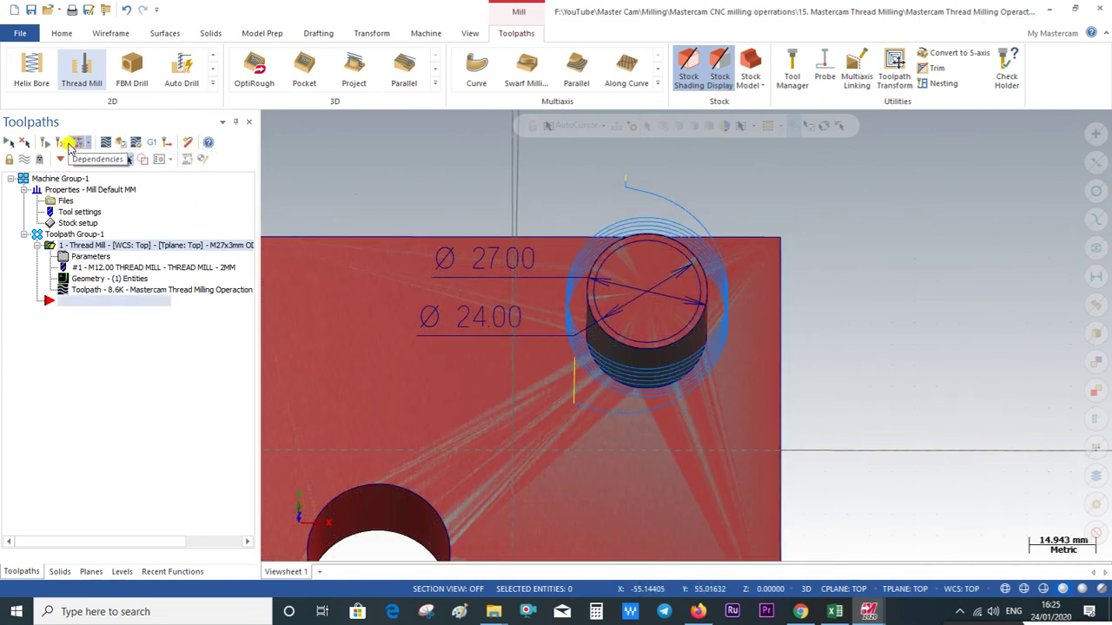
{"action": "left_click", "coordinate": [91, 143]}
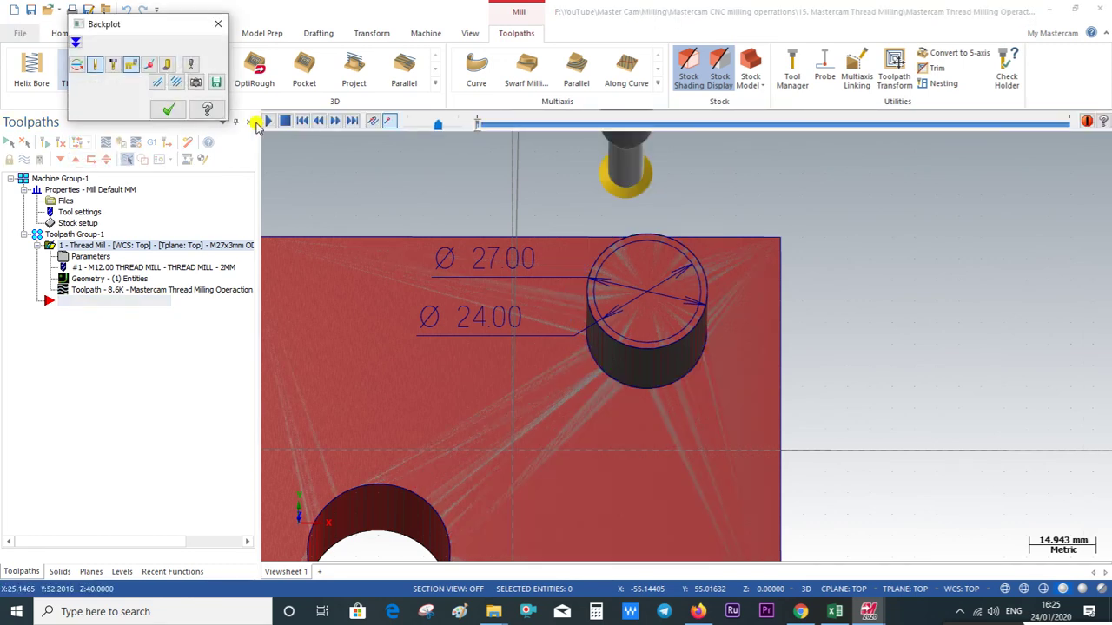
{"action": "right_click", "coordinate": [440, 199]}
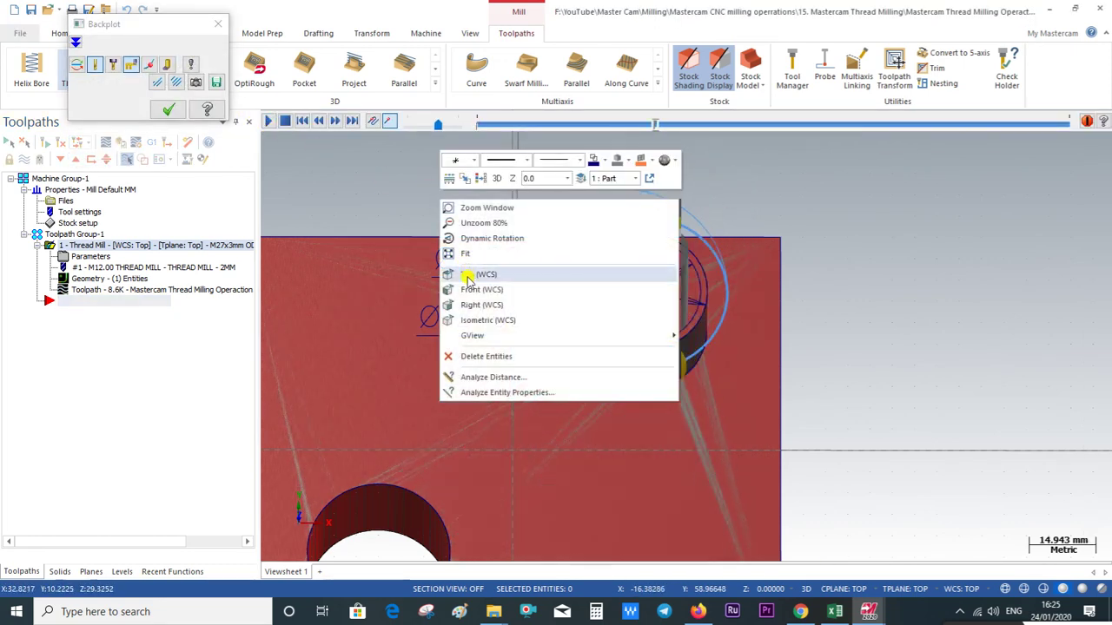
{"action": "left_click", "coordinate": [469, 275]}
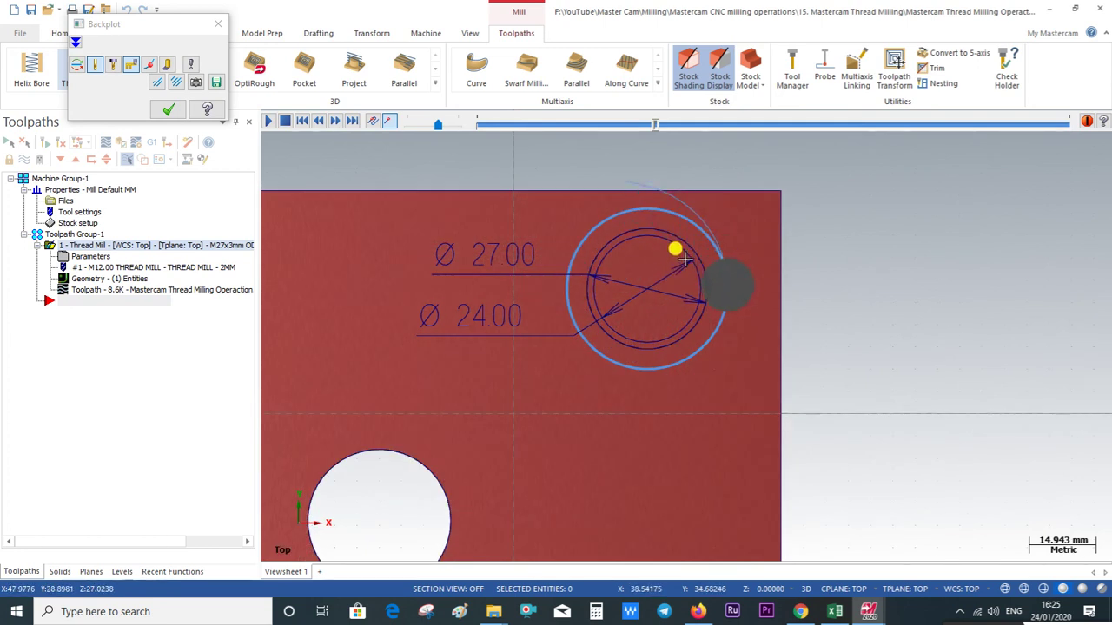
{"action": "scroll", "coordinate": [679, 276], "scroll_direction": "up", "scroll_amount": 1}
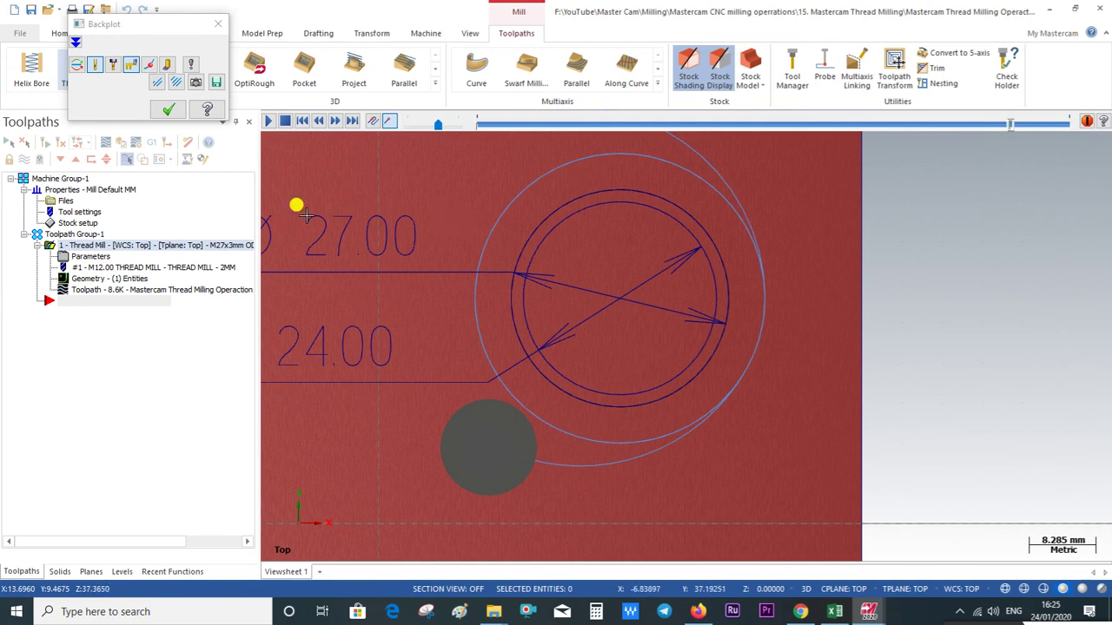
{"action": "left_click", "coordinate": [217, 24]}
{"action": "scroll", "coordinate": [660, 342], "scroll_direction": "down", "scroll_amount": 2}
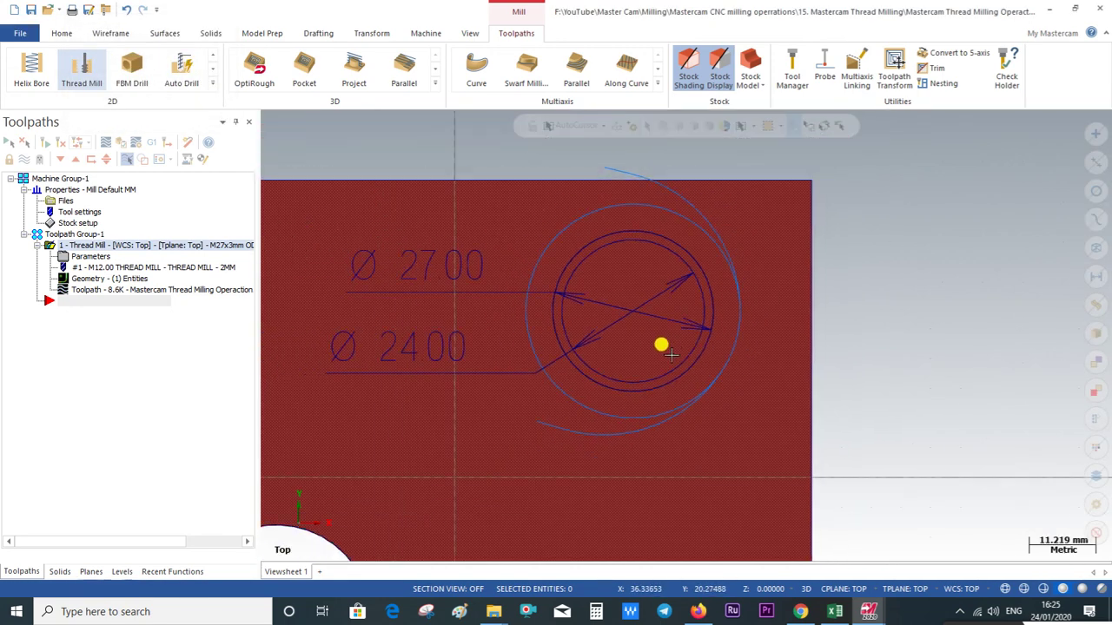
{"action": "middle_click_drag", "start_coordinate": [660, 343], "coordinate": [658, 339]}
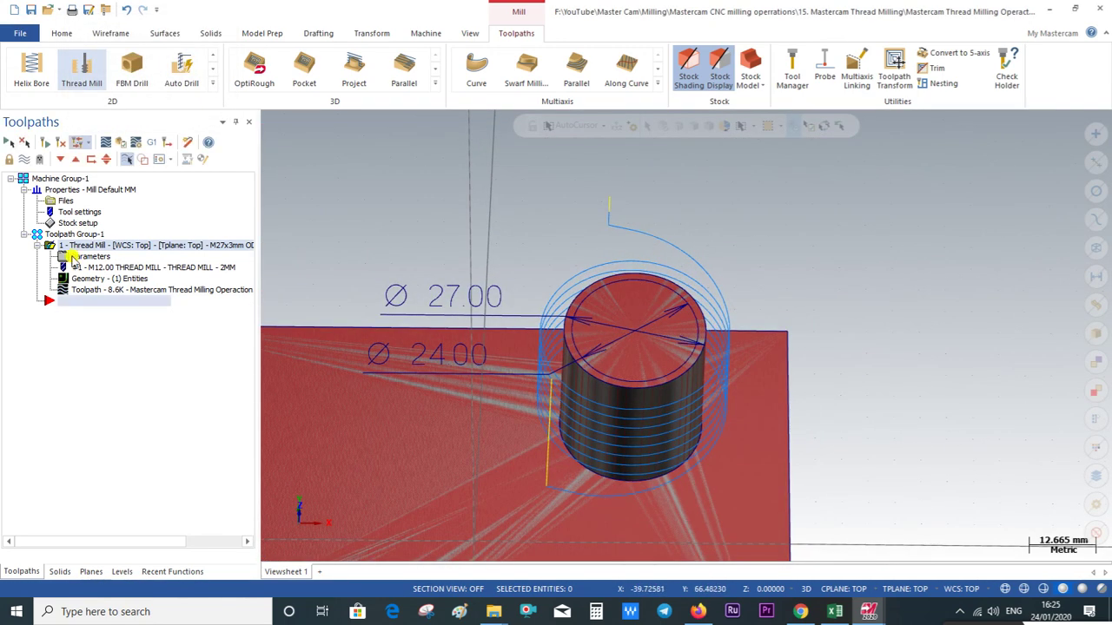